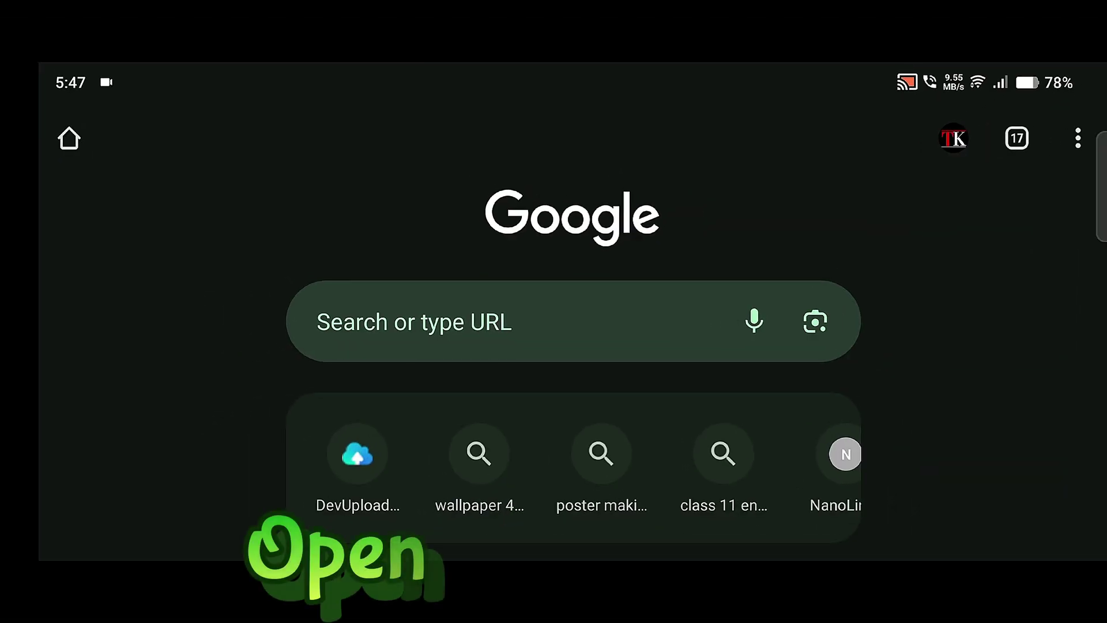
# - Search Google for 'limbo x86 pc emulator' and scroll to the F-Droid result
pyautogui.click(414, 322)
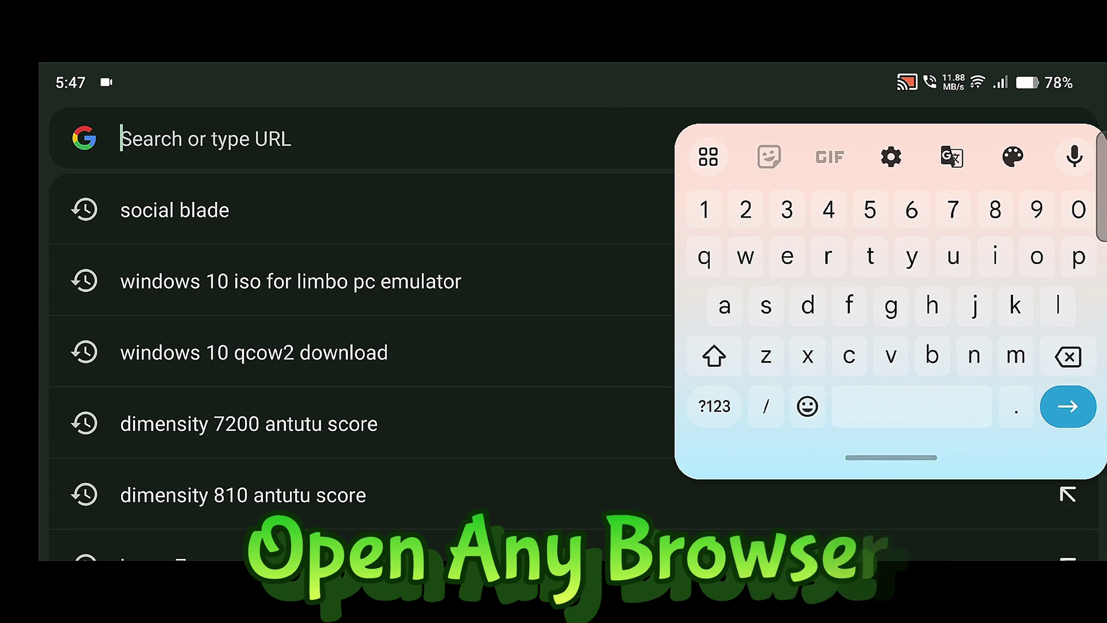
pyautogui.write('limbo')
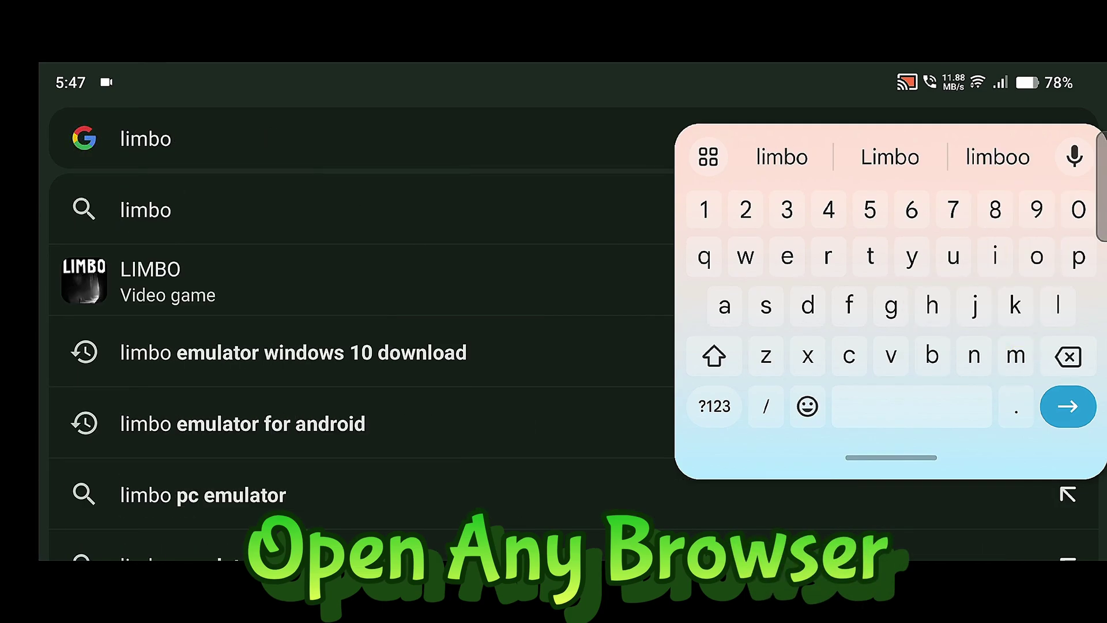
pyautogui.click(715, 406)
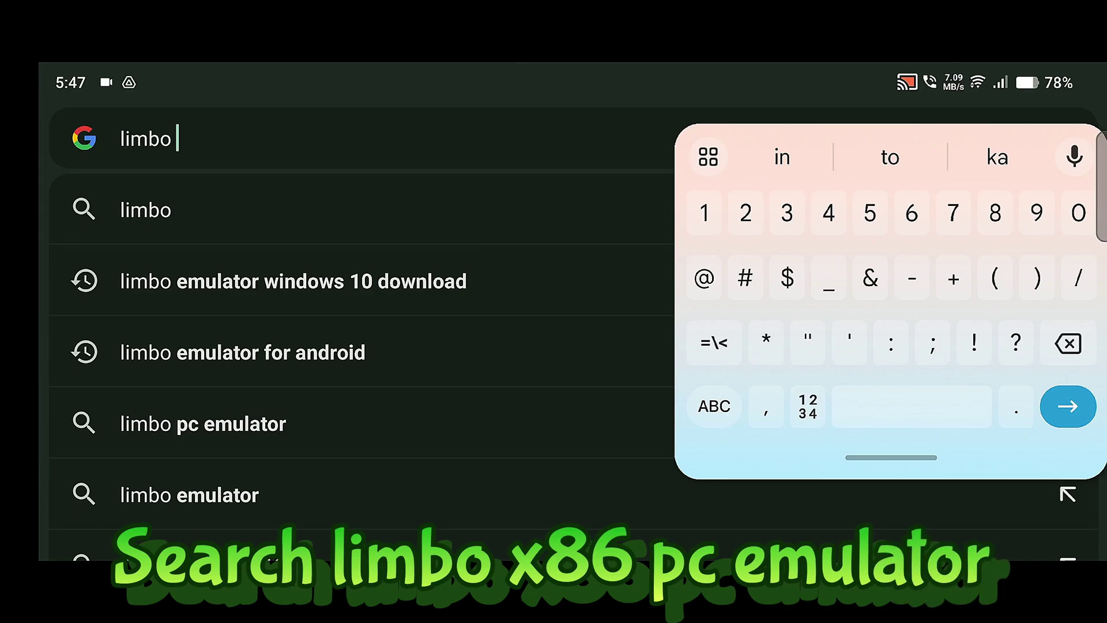
pyautogui.write('×')
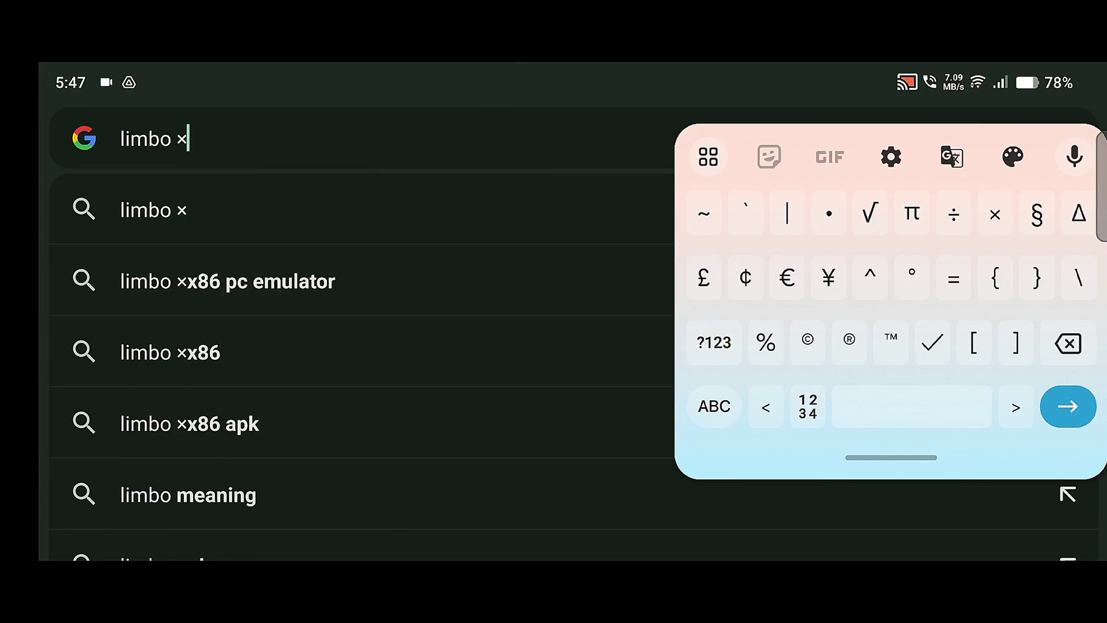
pyautogui.click(228, 281)
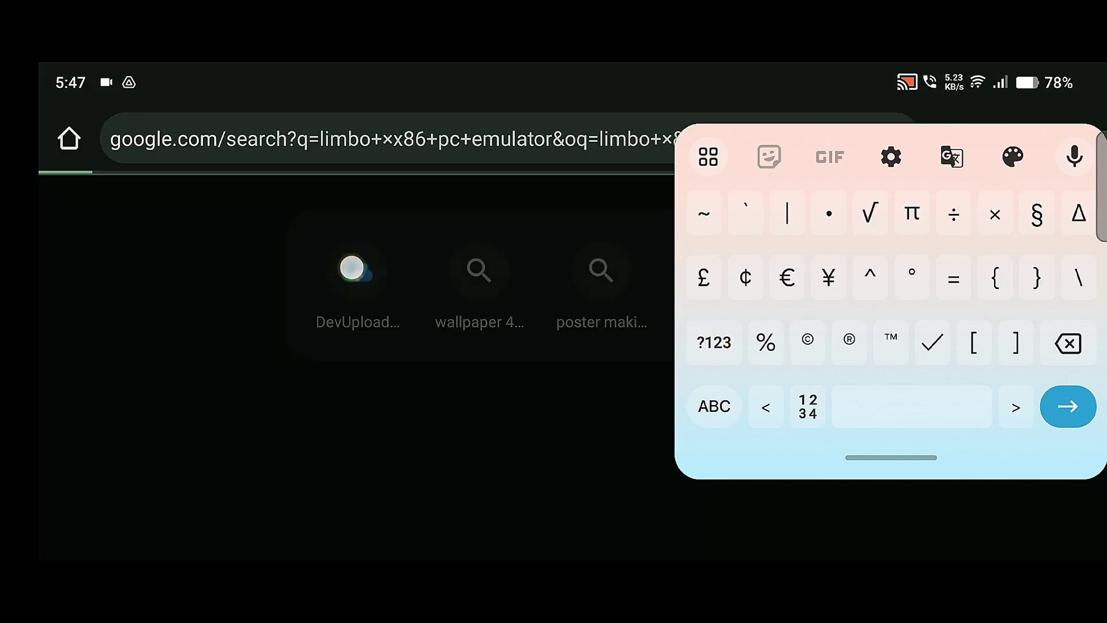
pyautogui.moveTo(831, 421)
pyautogui.mouseDown()
pyautogui.moveTo(840, 292)
pyautogui.moveTo(843, 386)
pyautogui.mouseUp()
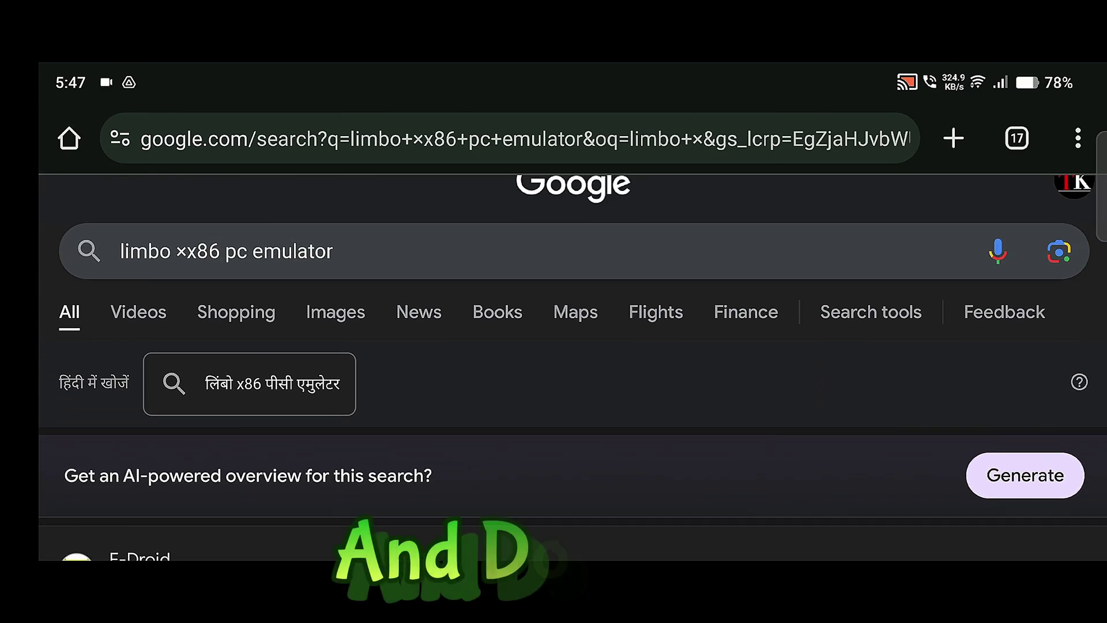
pyautogui.moveTo(905, 411); pyautogui.dragTo(905, 175)
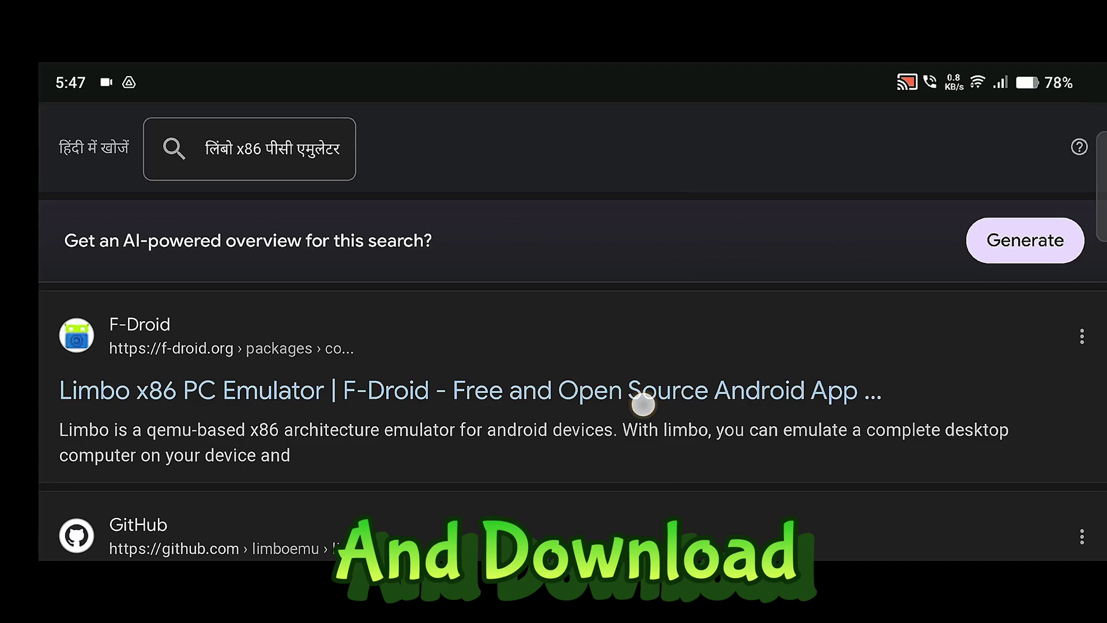
# - Open the F-Droid Limbo page, scroll to the versions and download the 6.0.1-x86 APK
pyautogui.click(704, 410)
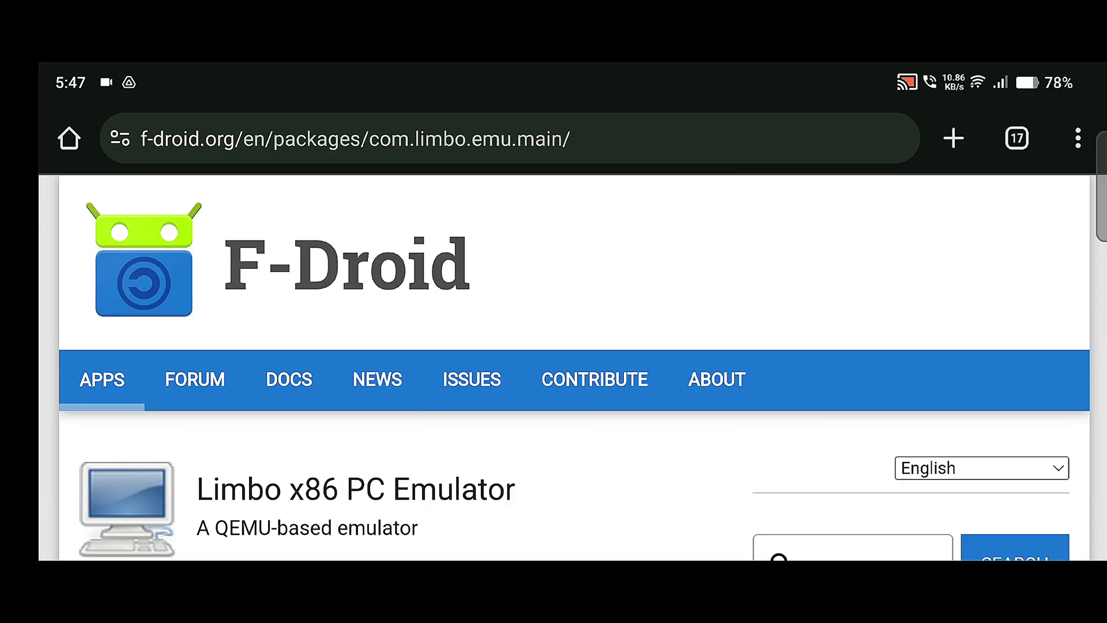
pyautogui.moveTo(868, 444); pyautogui.dragTo(878, 255)
pyautogui.moveTo(897, 370); pyautogui.dragTo(897, 284)
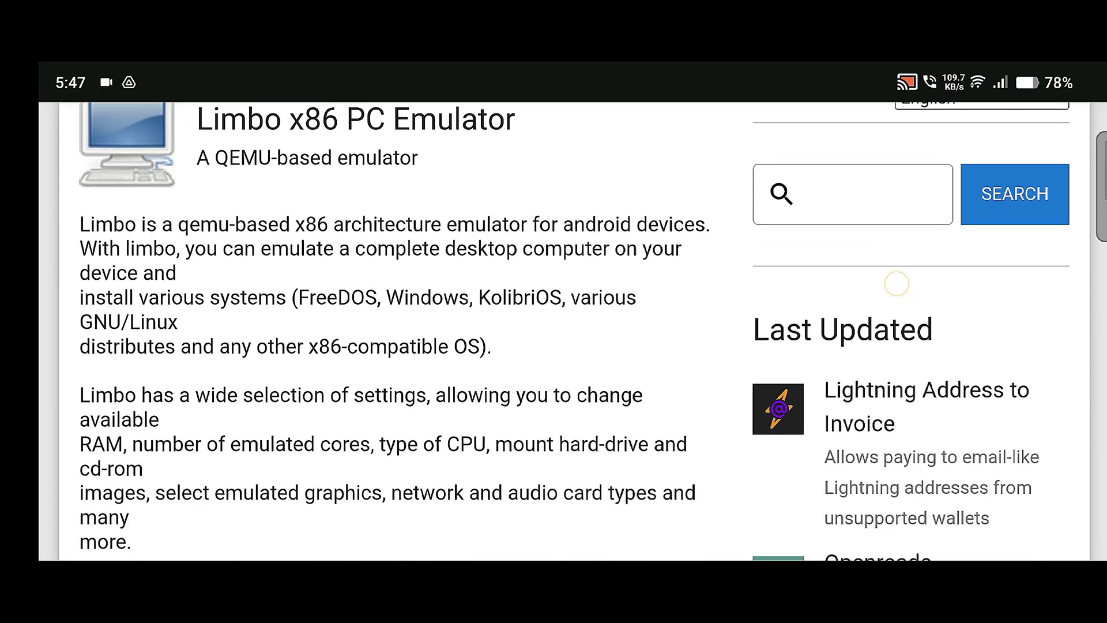
pyautogui.moveTo(796, 425); pyautogui.dragTo(802, 190)
pyautogui.moveTo(860, 453); pyautogui.dragTo(860, 444)
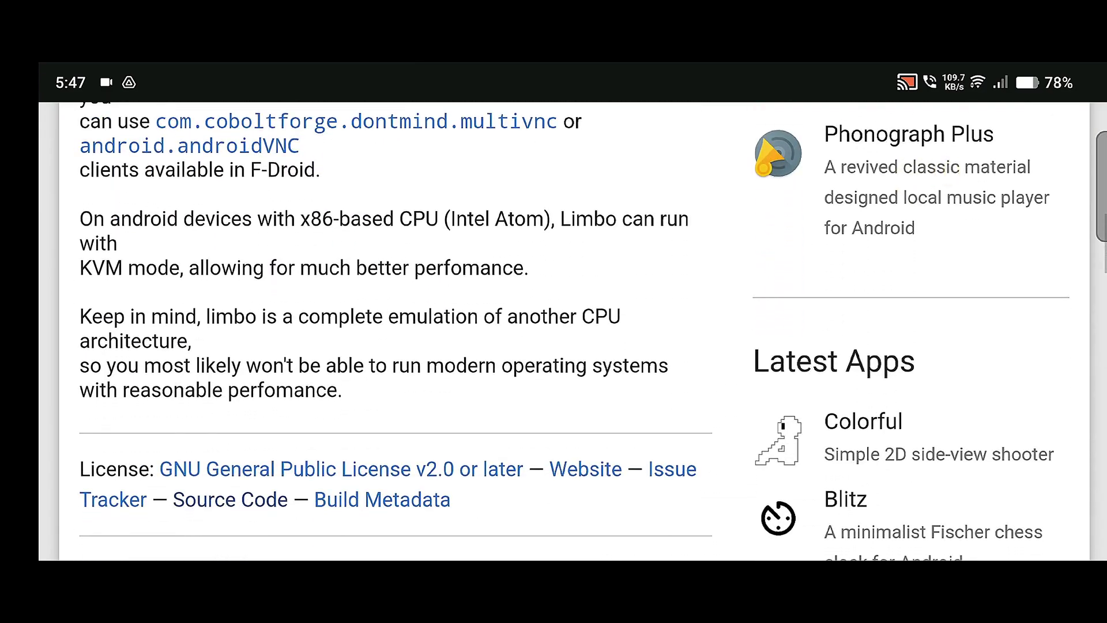
pyautogui.moveTo(947, 380); pyautogui.dragTo(947, 168)
pyautogui.moveTo(904, 429)
pyautogui.mouseDown()
pyautogui.moveTo(902, 267)
pyautogui.moveTo(917, 185)
pyautogui.mouseUp()
pyautogui.moveTo(952, 375); pyautogui.dragTo(960, 134)
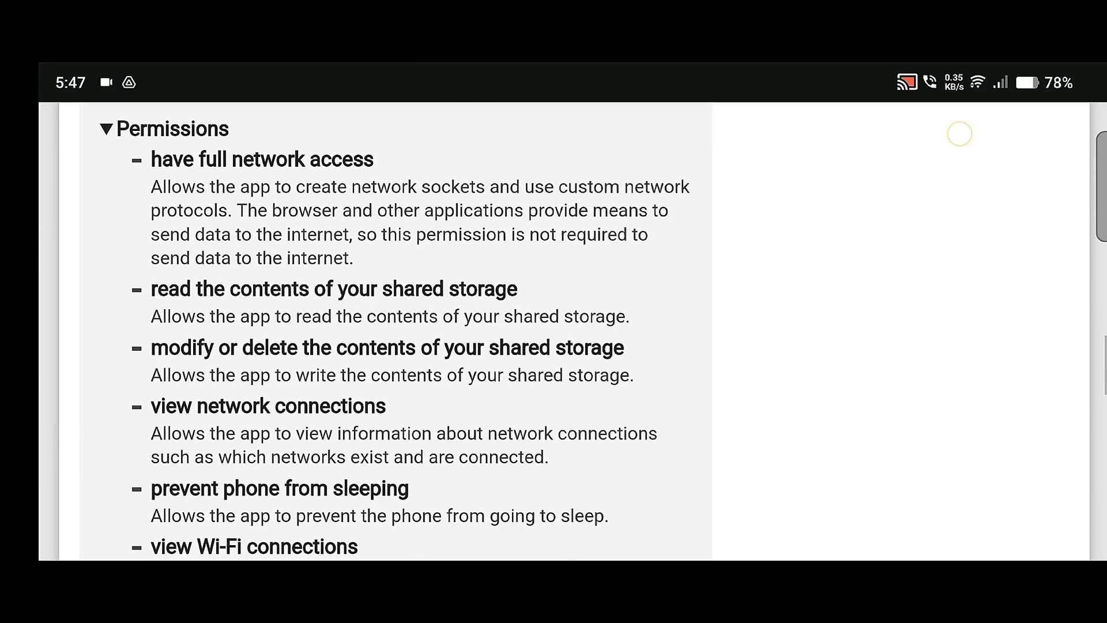
pyautogui.moveTo(917, 462); pyautogui.dragTo(915, 237)
pyautogui.moveTo(900, 519); pyautogui.dragTo(897, 324)
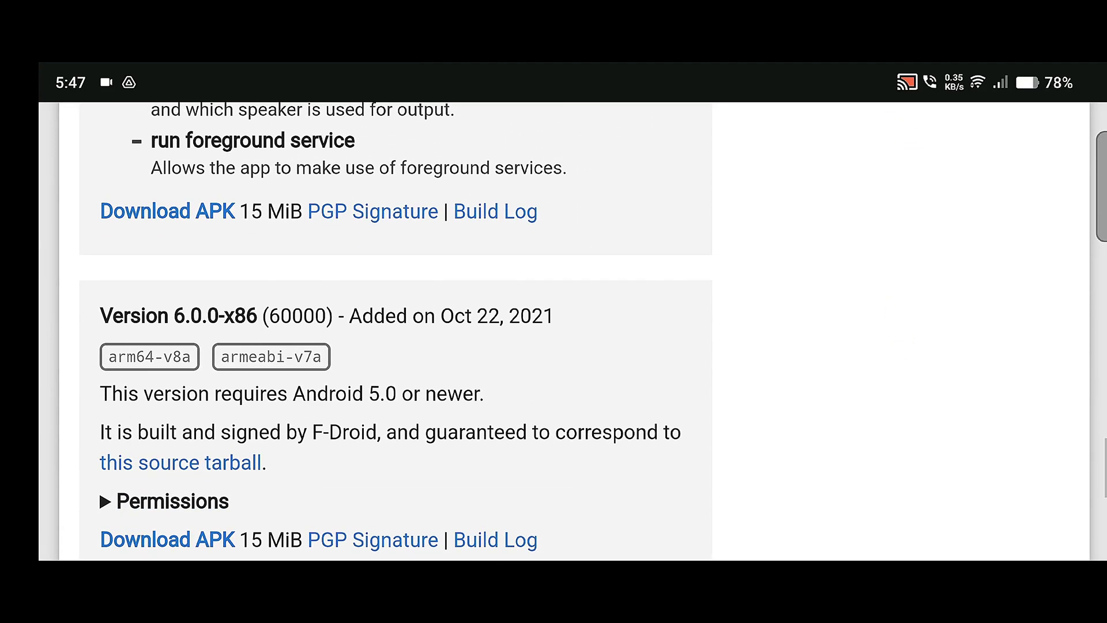
pyautogui.moveTo(958, 231)
pyautogui.mouseDown()
pyautogui.moveTo(960, 504)
pyautogui.moveTo(930, 247)
pyautogui.mouseUp()
pyautogui.click(167, 370)
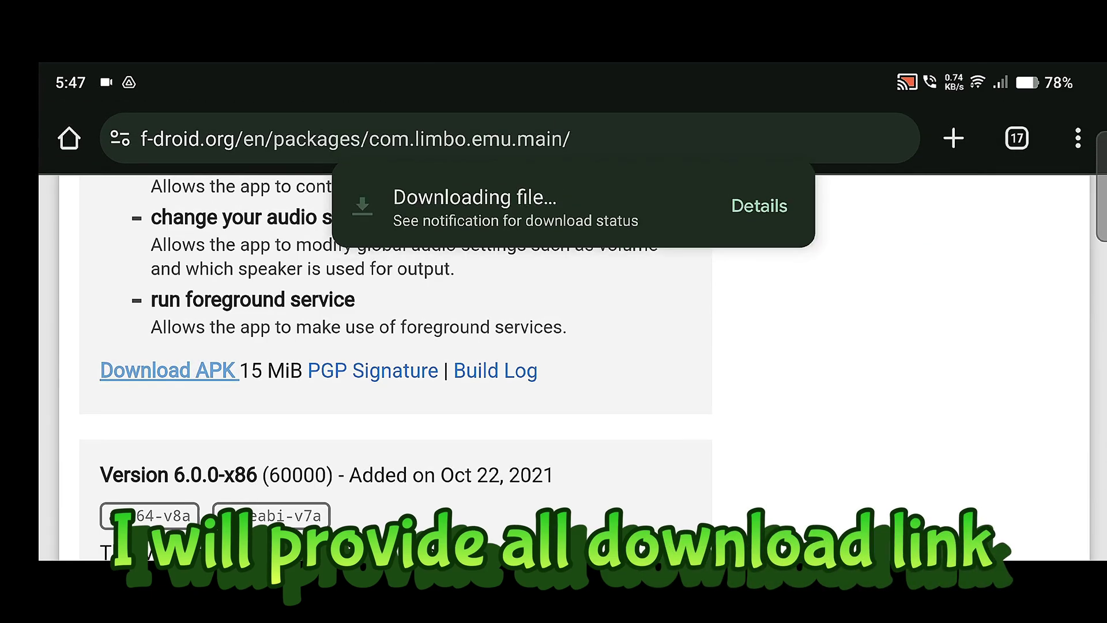
# - Install com.limbo.emu.main_60001.apk from the downloads list
pyautogui.click(759, 209)
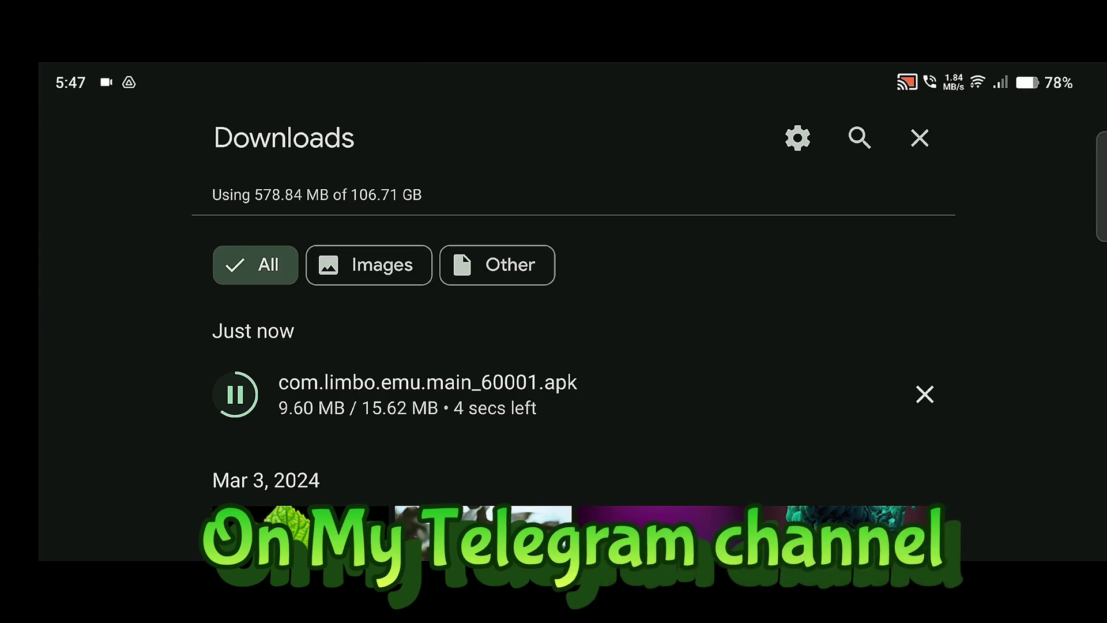
pyautogui.moveTo(185, 86); pyautogui.dragTo(185, 323)
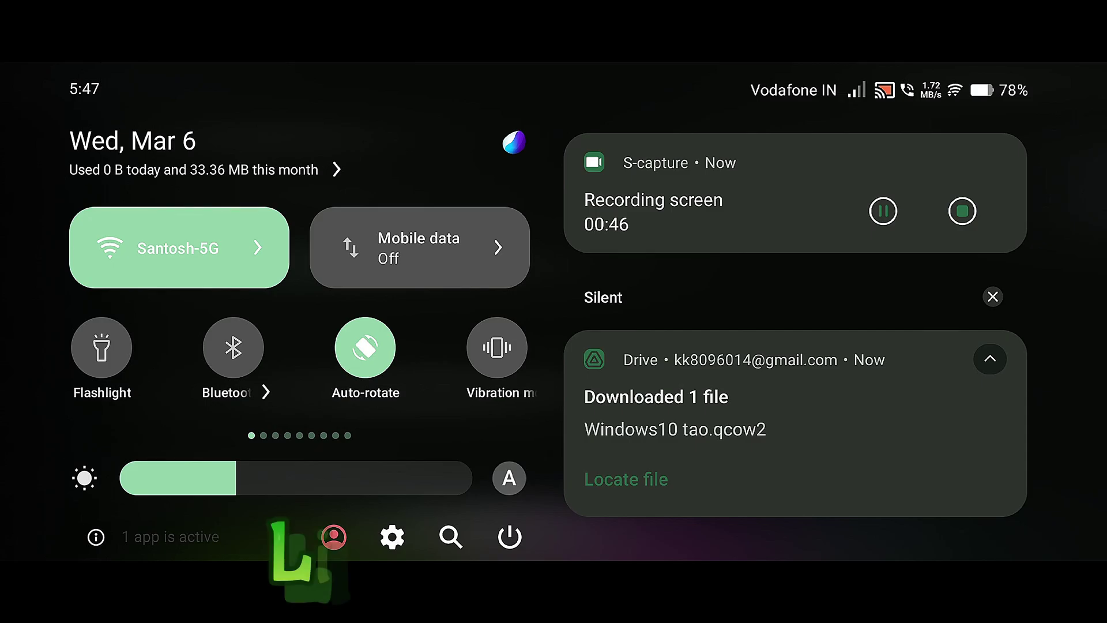
pyautogui.moveTo(554, 519); pyautogui.dragTo(554, 144)
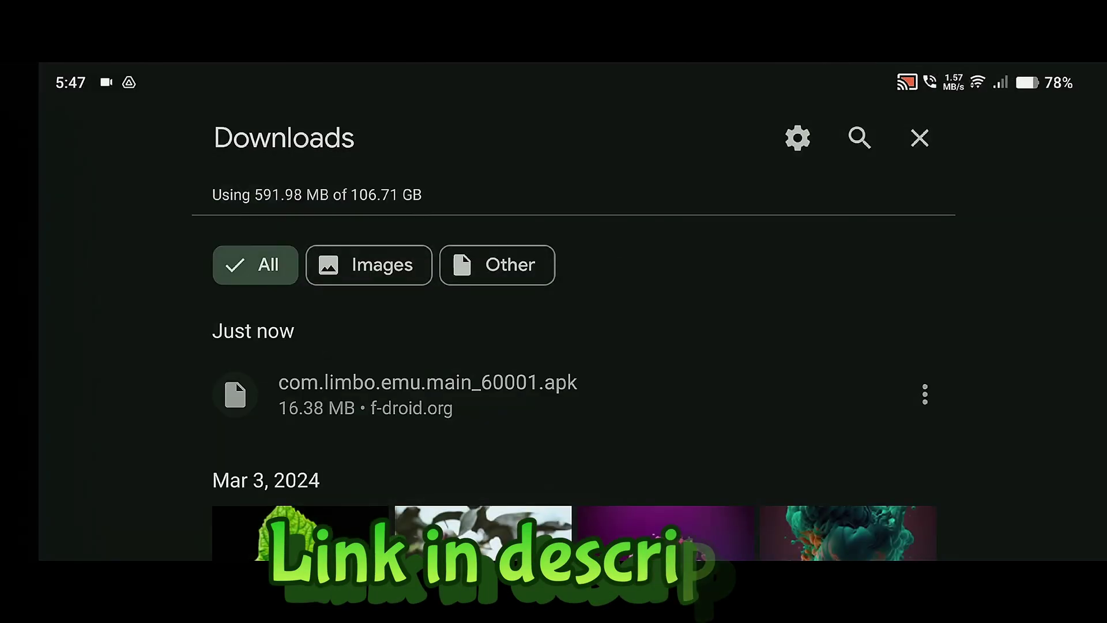
pyautogui.click(279, 395)
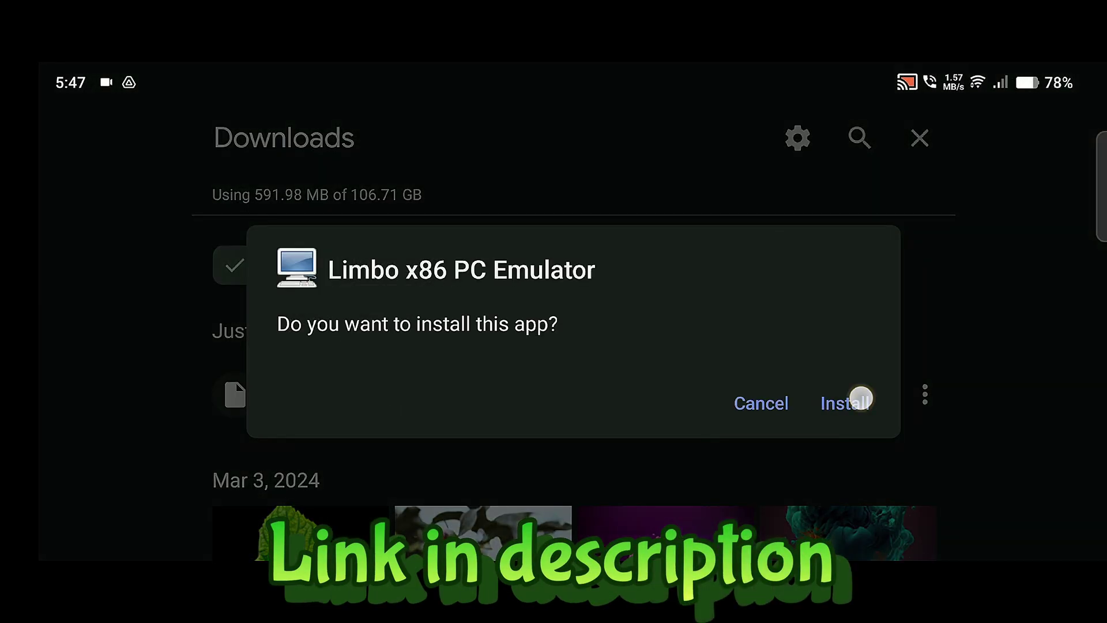
pyautogui.click(861, 398)
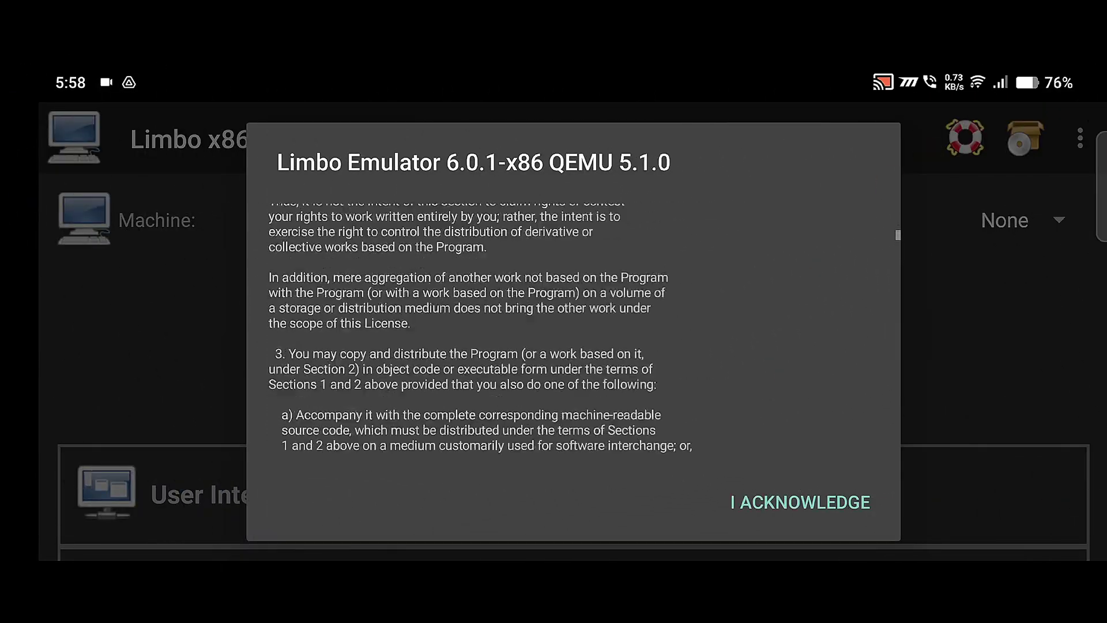
# - Accept the Limbo license notice and dismiss the changelog and welcome messages
pyautogui.click(800, 502)
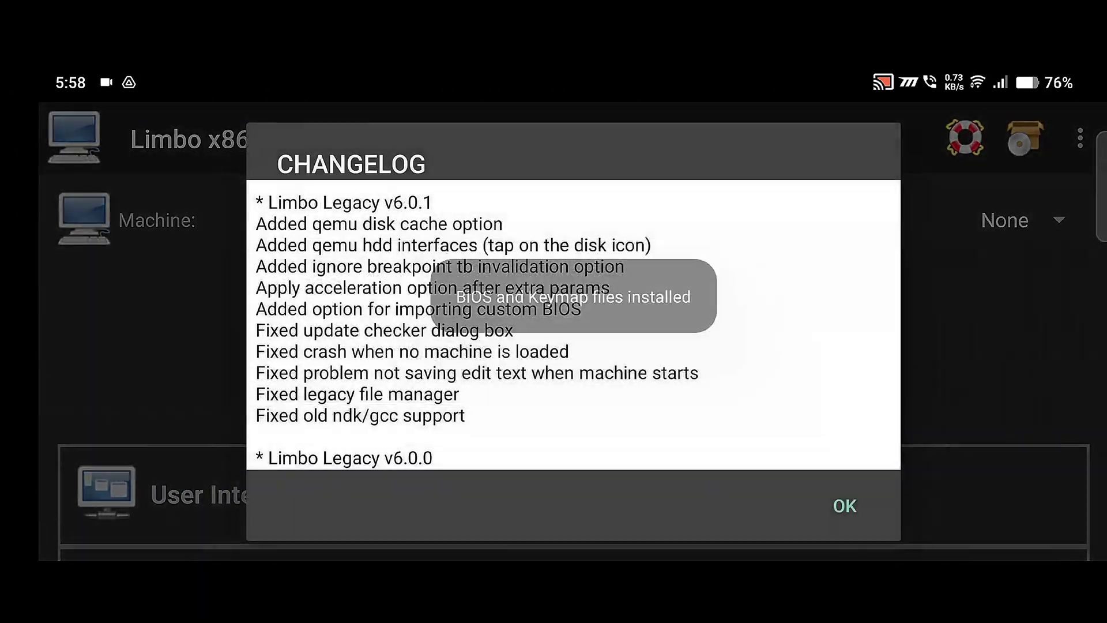
pyautogui.scroll(-10, 574, 323)
pyautogui.click(845, 506)
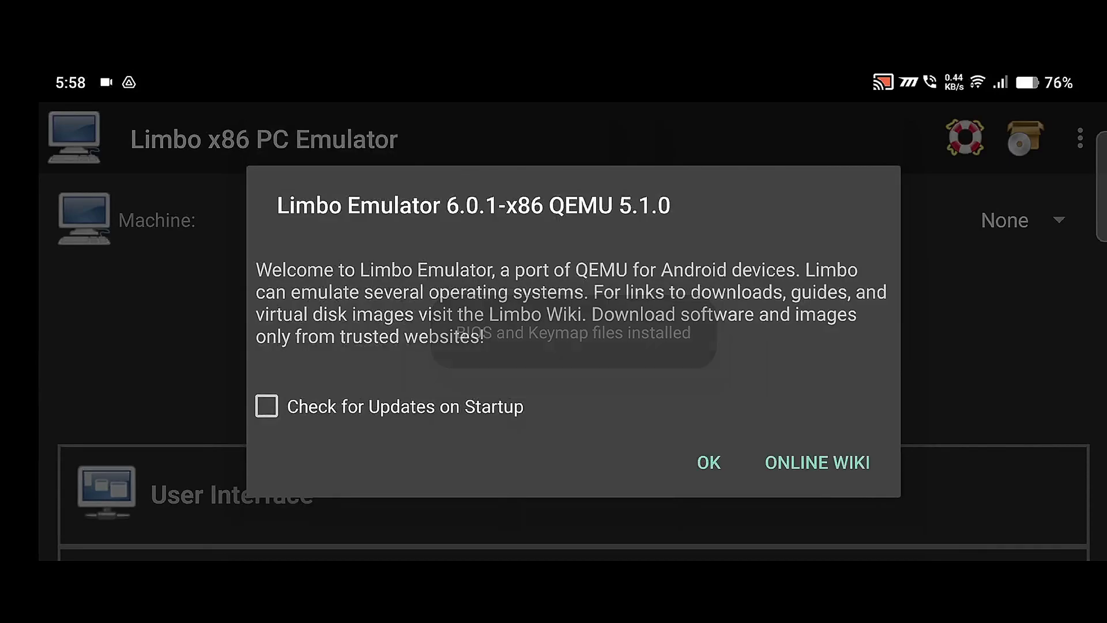
pyautogui.click(710, 459)
# - Create a new machine named 'Windows 10'
pyautogui.click(1059, 220)
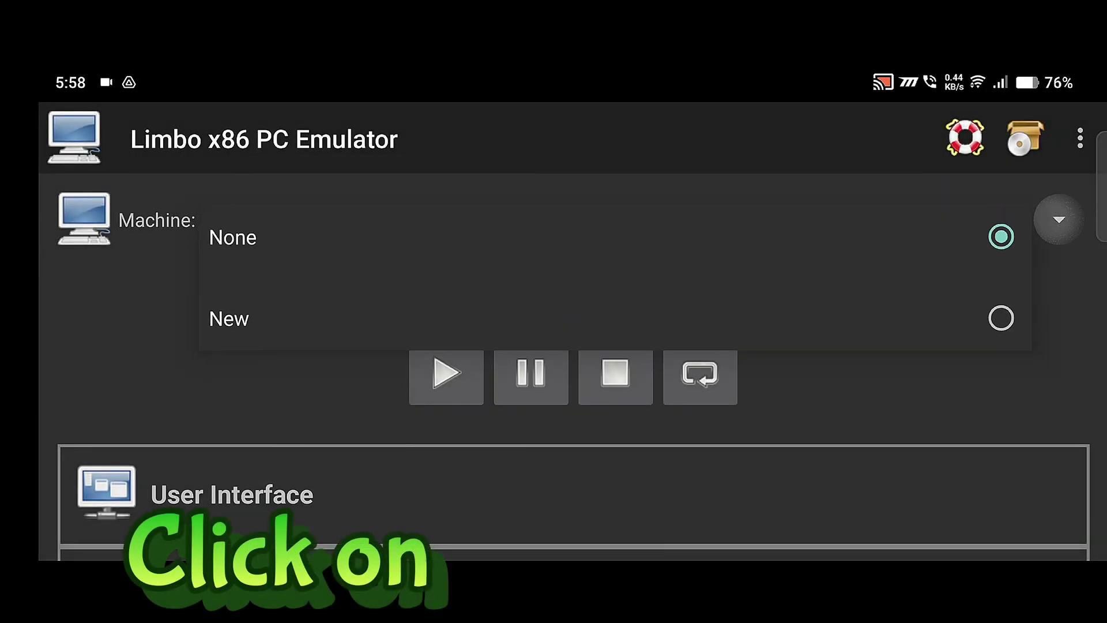
pyautogui.click(998, 327)
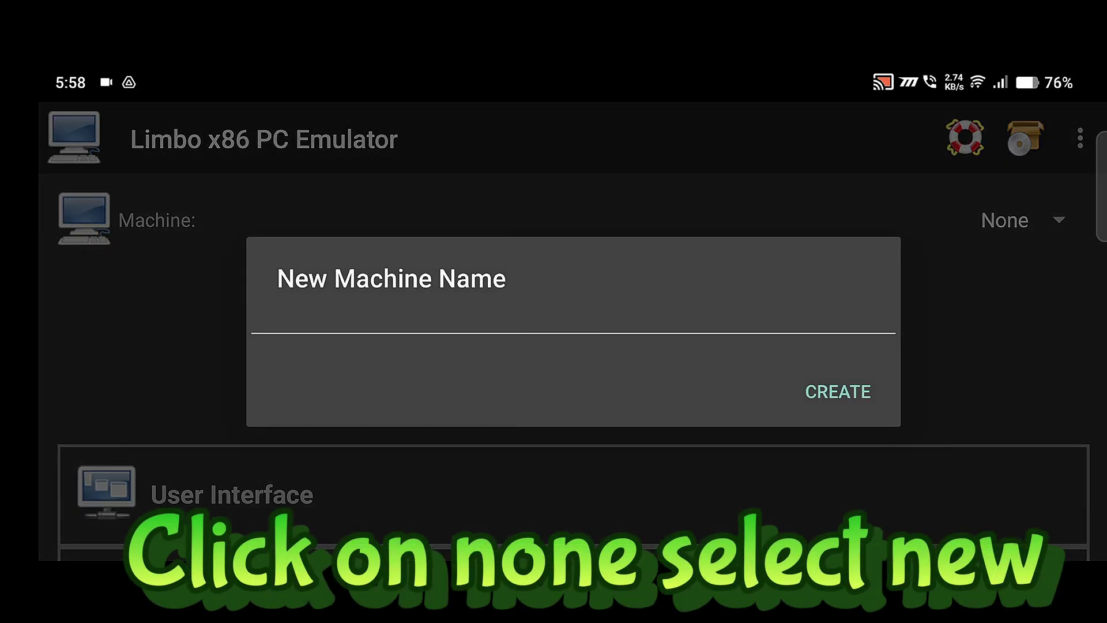
pyautogui.click(404, 320)
pyautogui.click(714, 356)
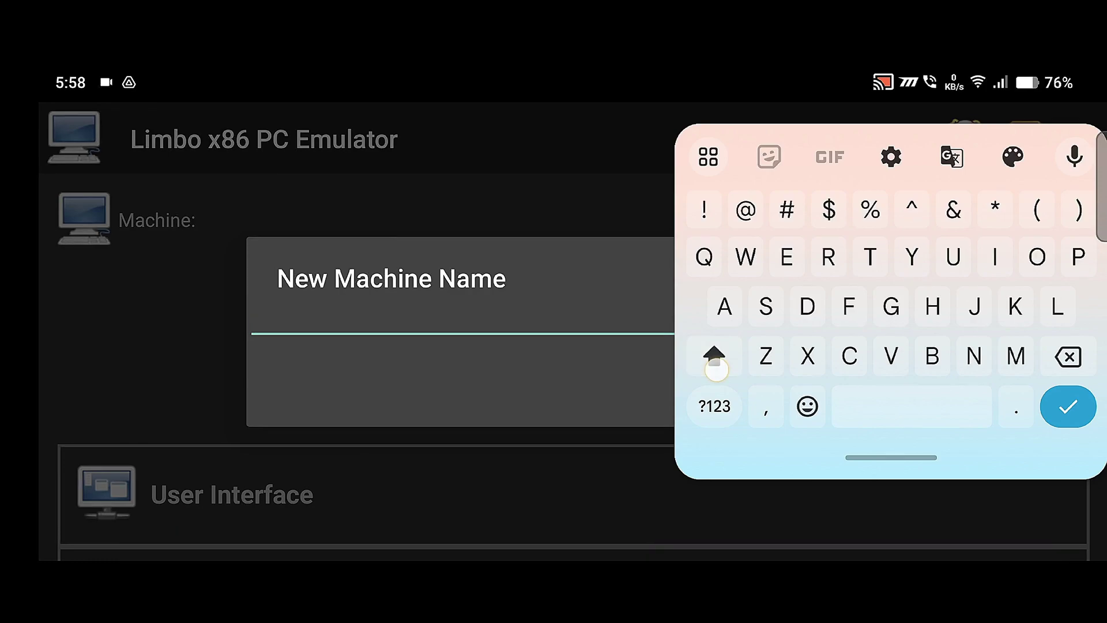
pyautogui.write('Windows 10')
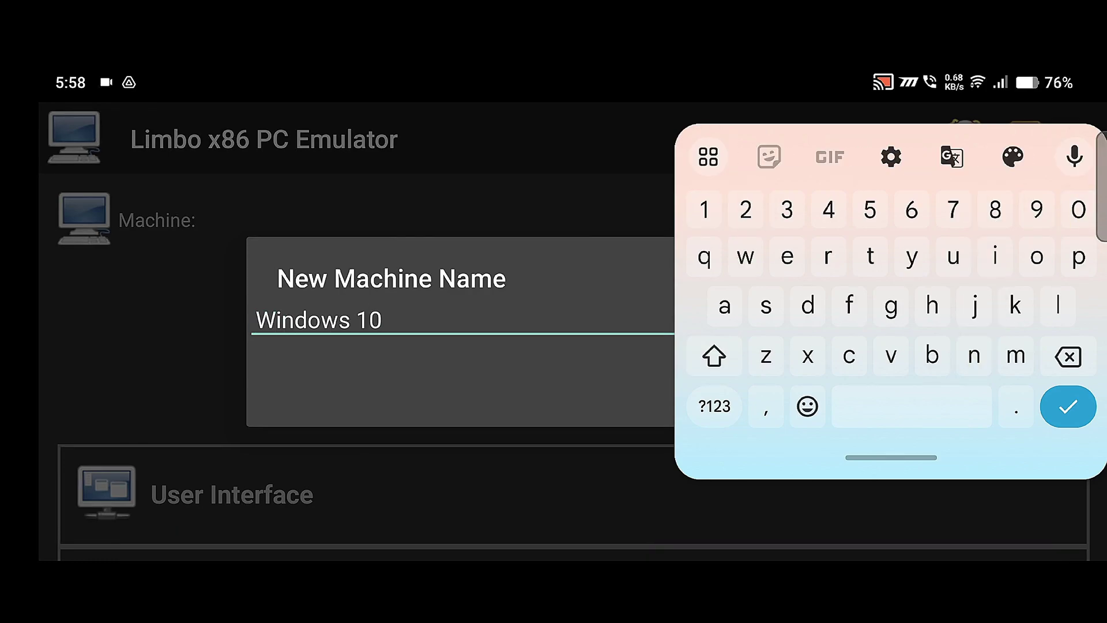
pyautogui.click(1062, 413)
pyautogui.click(838, 392)
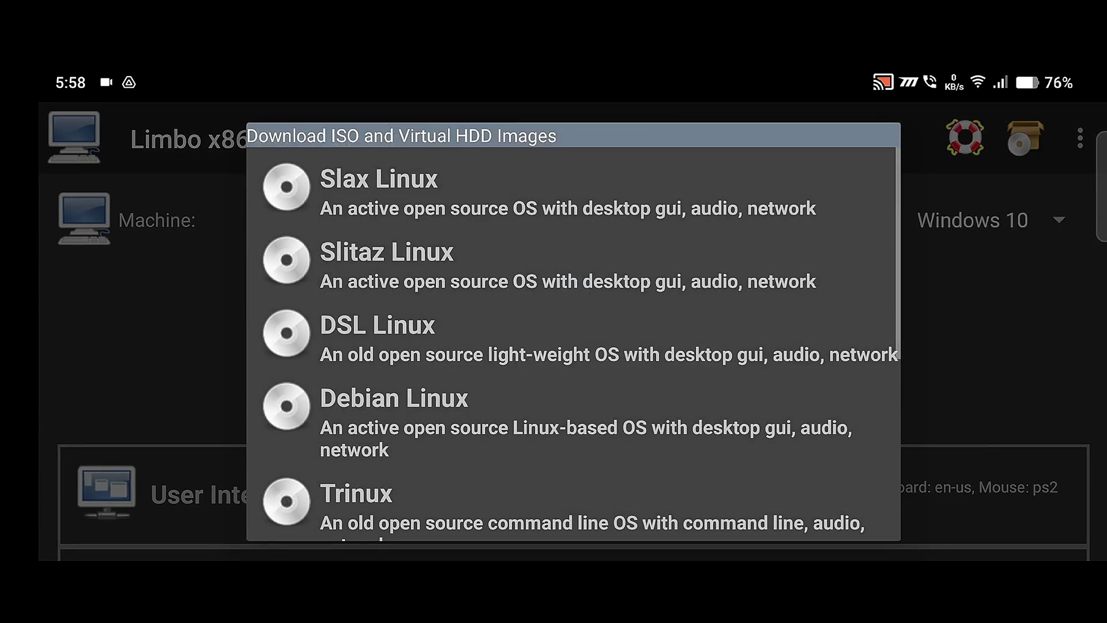
# - Scroll the Download ISO list and pick Slax Linux
pyautogui.moveTo(741, 398)
pyautogui.mouseDown()
pyautogui.moveTo(779, 287)
pyautogui.moveTo(773, 461)
pyautogui.mouseUp()
pyautogui.moveTo(796, 462); pyautogui.dragTo(799, 284)
pyautogui.moveTo(769, 352)
pyautogui.mouseDown()
pyautogui.moveTo(768, 329)
pyautogui.moveTo(834, 220)
pyautogui.mouseUp()
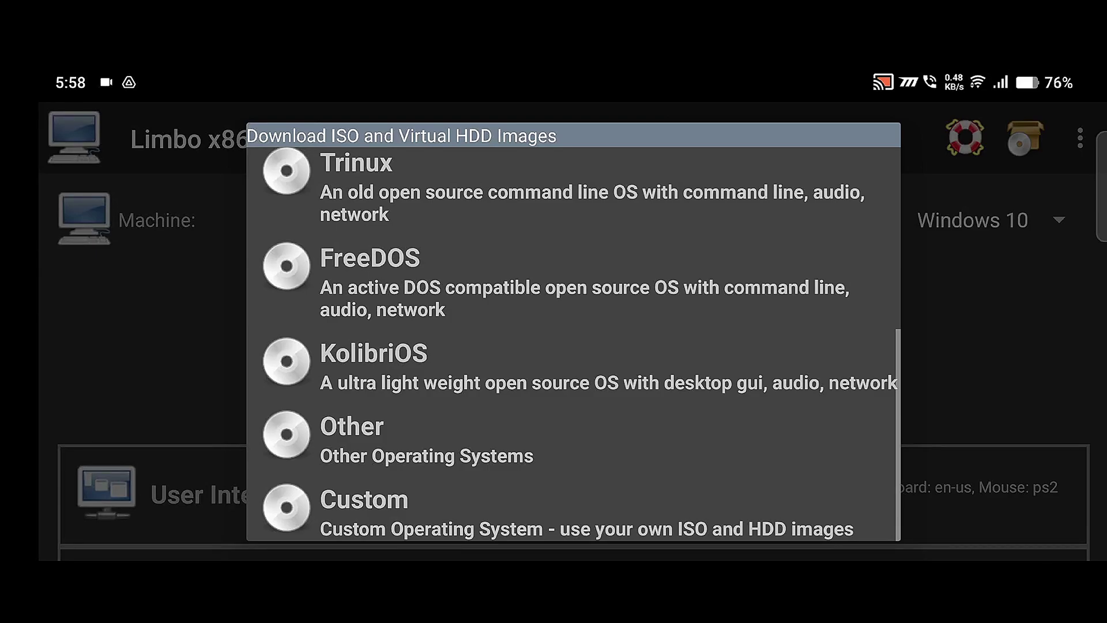
pyautogui.moveTo(751, 277); pyautogui.dragTo(754, 405)
pyautogui.moveTo(768, 305); pyautogui.dragTo(736, 496)
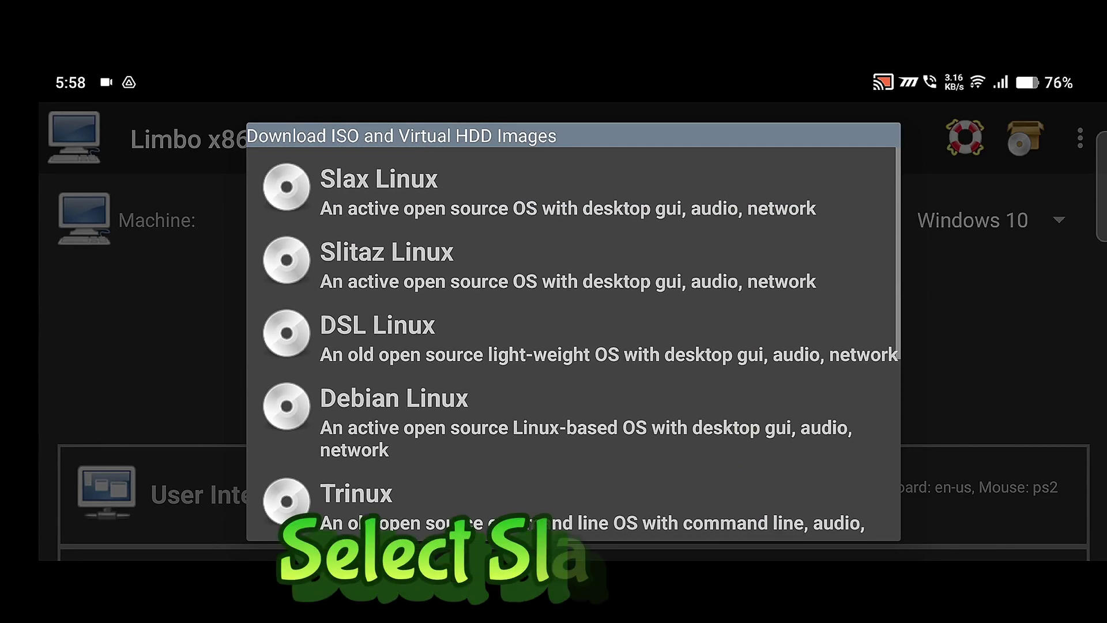
pyautogui.click(800, 193)
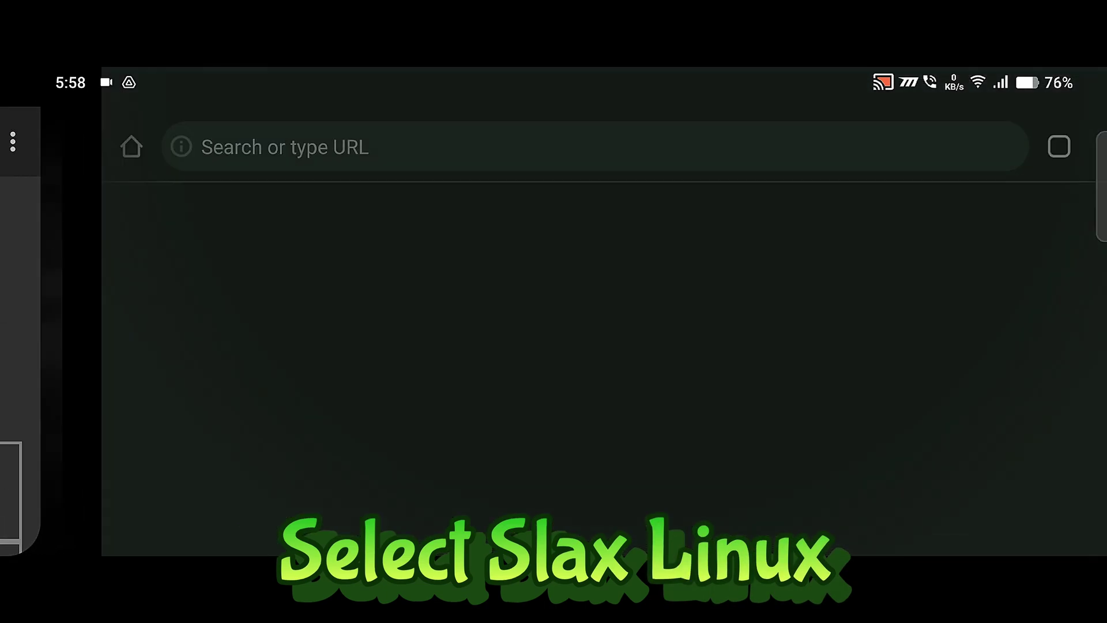
# - Return to Limbo and expand the User Interface settings (SDL, en-us, ps2)
pyautogui.moveTo(1102, 332)
pyautogui.mouseDown()
pyautogui.moveTo(952, 331)
pyautogui.moveTo(964, 261)
pyautogui.mouseUp()
pyautogui.click(232, 366)
pyautogui.moveTo(976, 404); pyautogui.dragTo(977, 207)
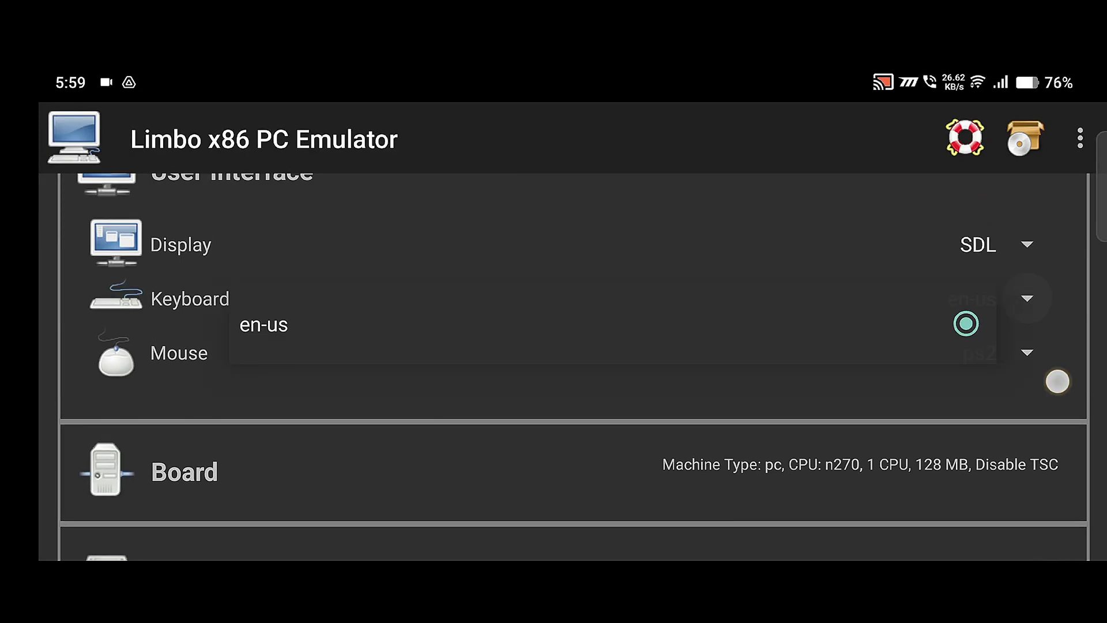
# - Keep ps2 as the mouse and pc as the Board machine type
pyautogui.click(1058, 381)
pyautogui.click(234, 368)
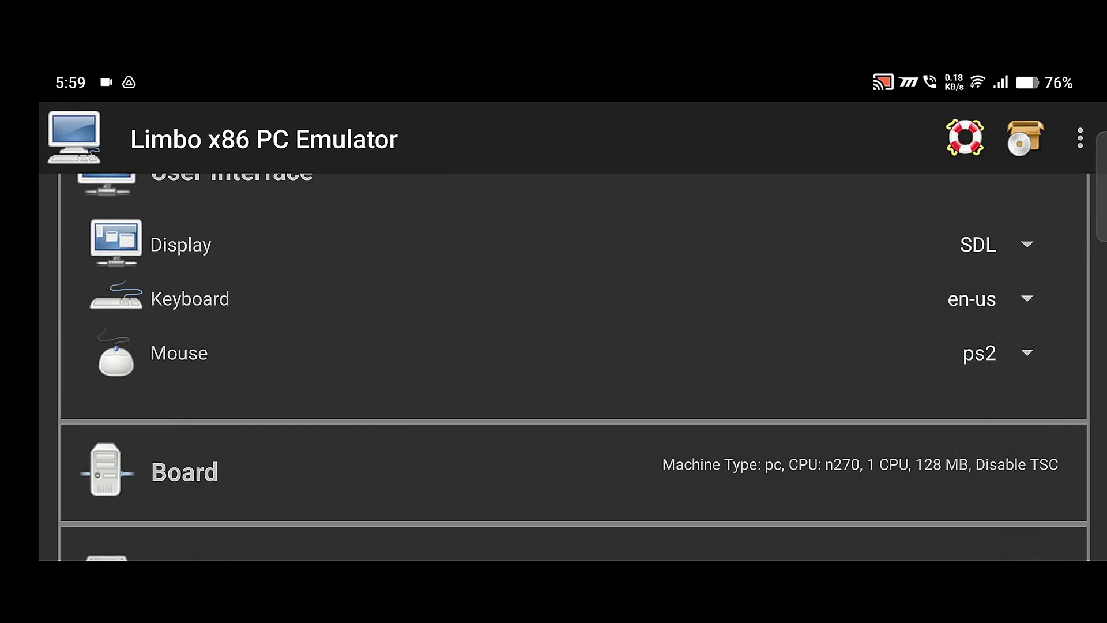
pyautogui.click(966, 351)
pyautogui.moveTo(997, 441); pyautogui.dragTo(997, 262)
pyautogui.click(998, 262)
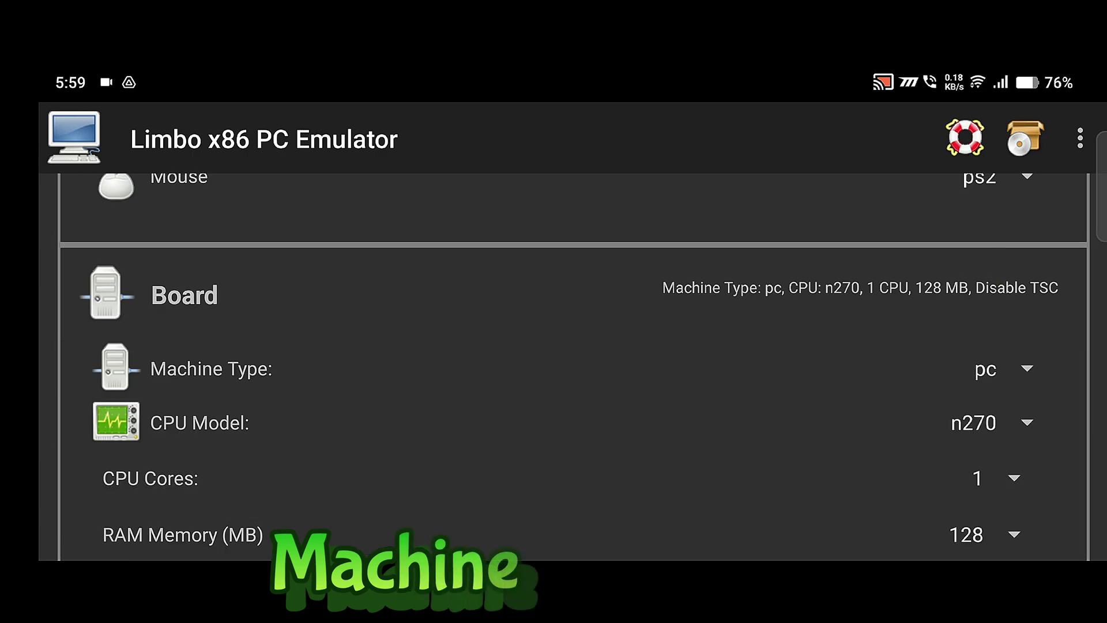
pyautogui.click(1026, 368)
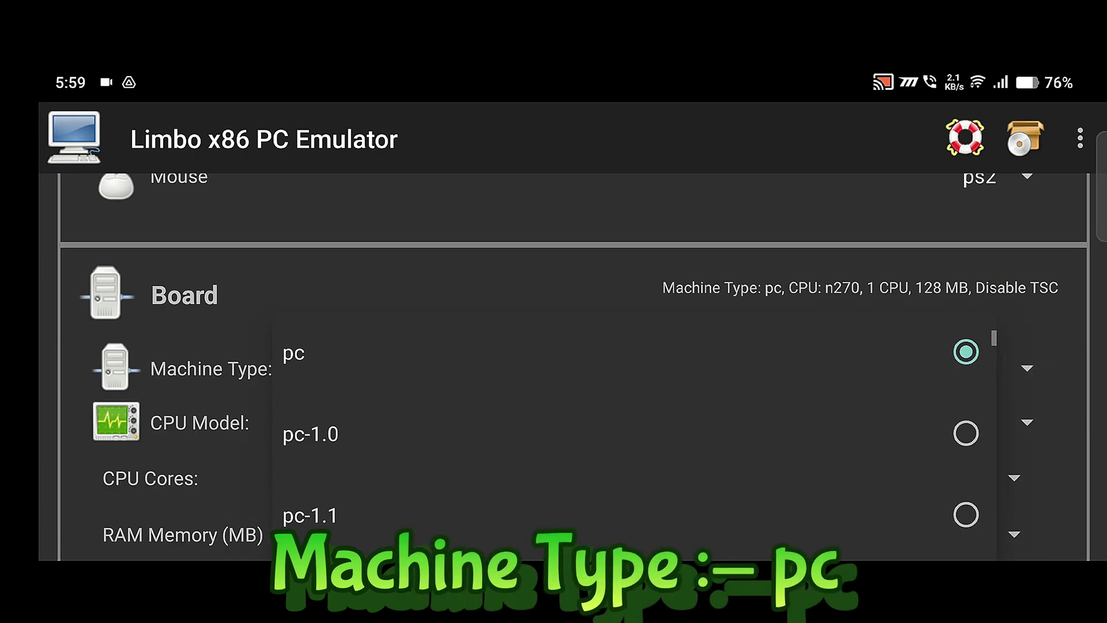
pyautogui.click(967, 451)
# - Set the CPU model to SandyBridge
pyautogui.click(1027, 420)
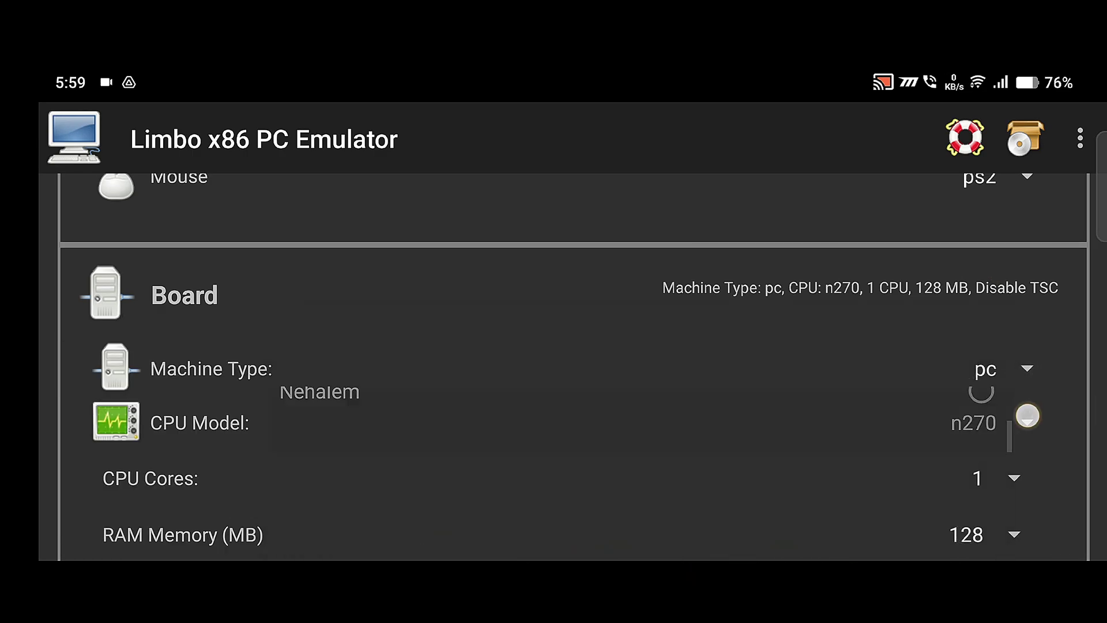
pyautogui.scroll(-10, 873, 376)
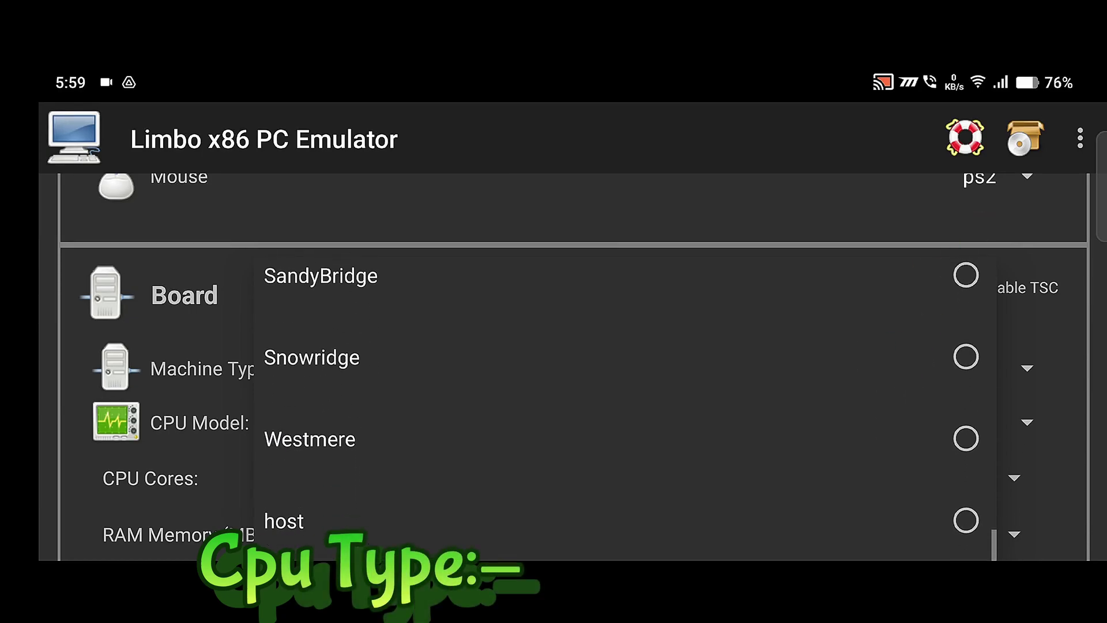
pyautogui.scroll(3, 925, 448)
pyautogui.scroll(1, 927, 500)
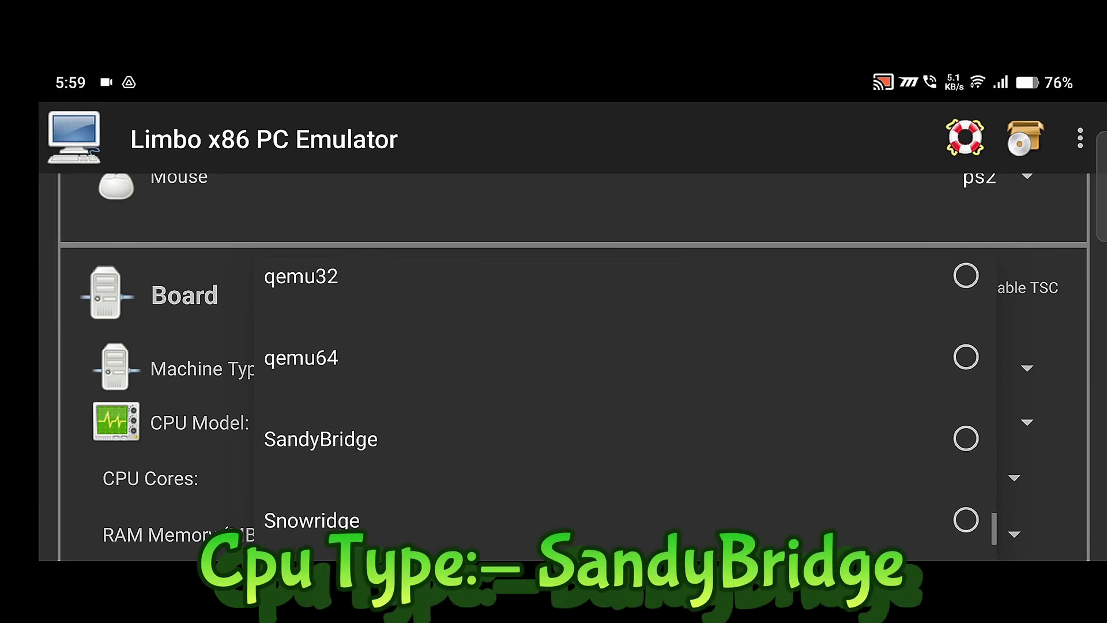
pyautogui.click(892, 439)
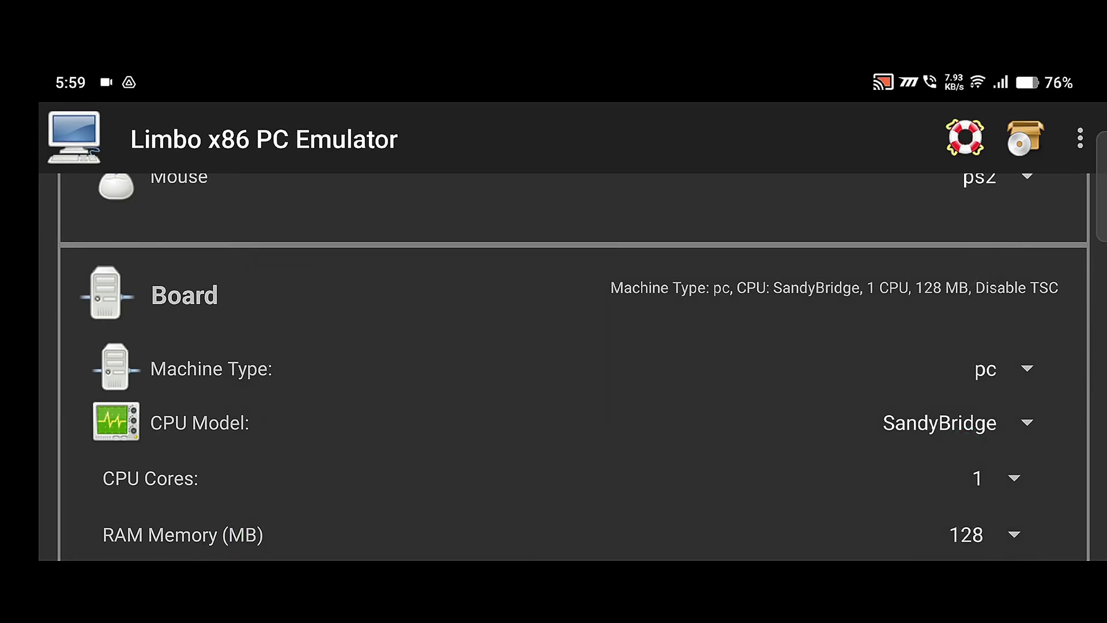
pyautogui.scroll(-2, 942, 228)
# - Set the CPU cores to 6 and accept the multiple vCPUs warning
pyautogui.click(1007, 358)
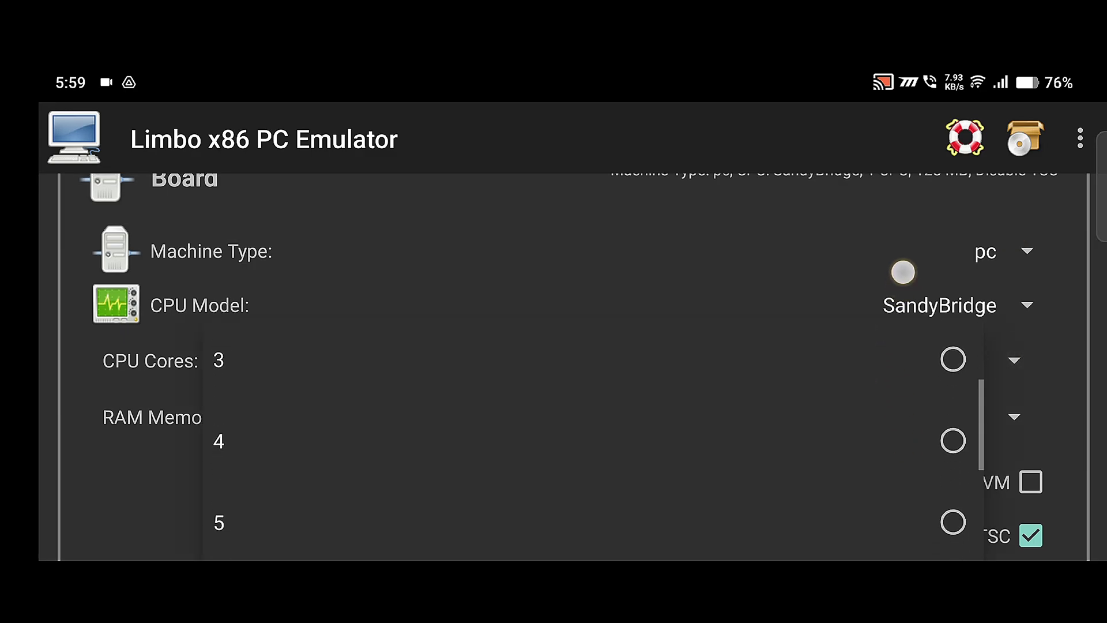
pyautogui.scroll(-1, 912, 374)
pyautogui.click(939, 450)
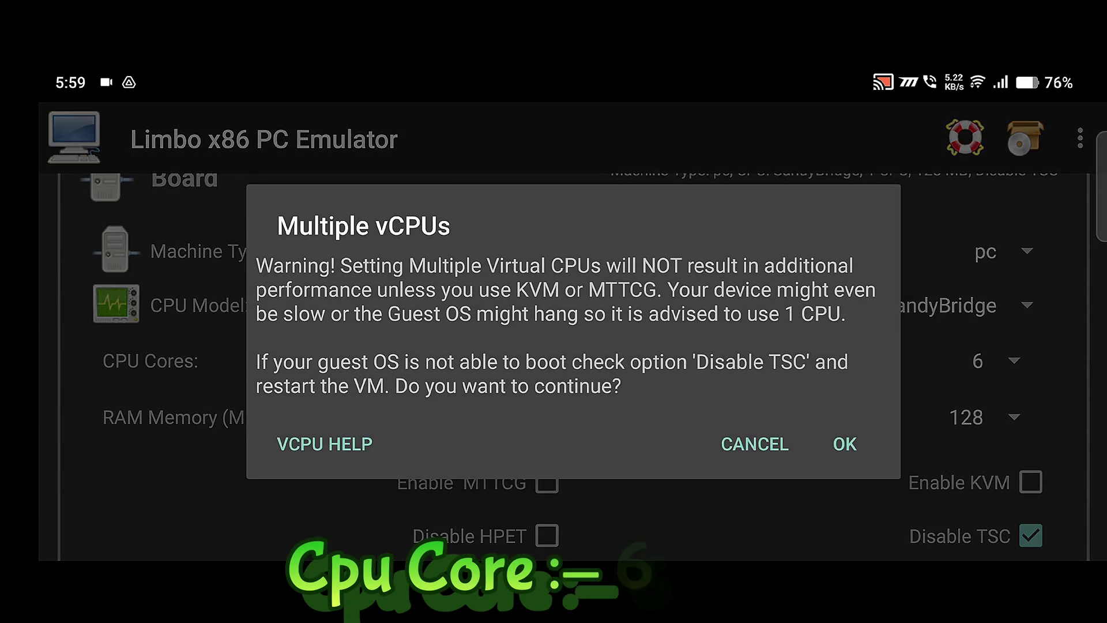
pyautogui.click(845, 443)
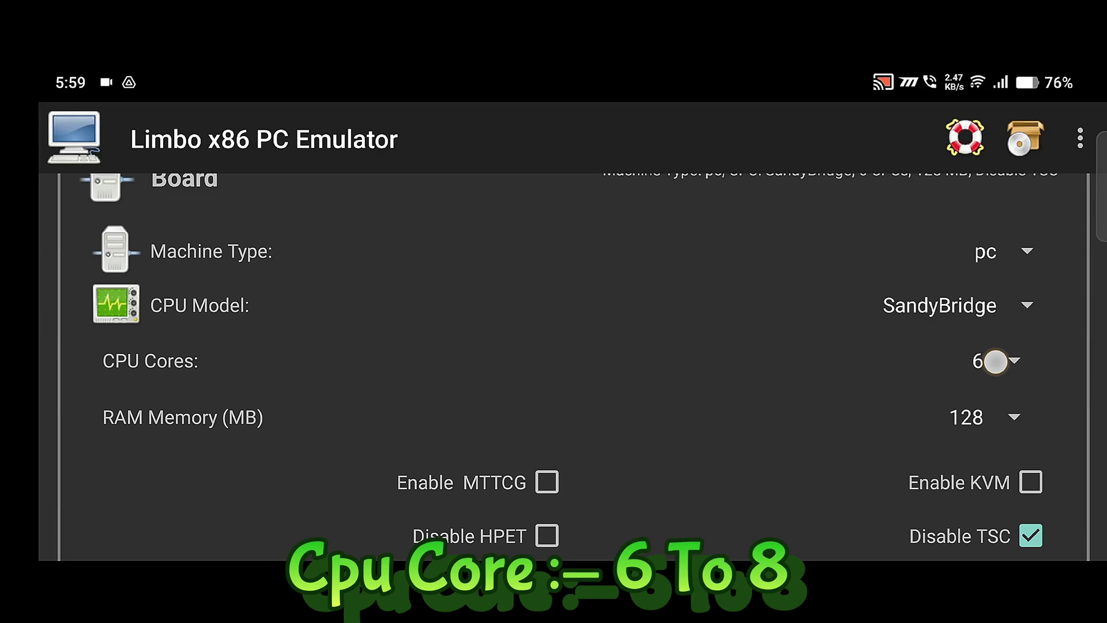
pyautogui.click(996, 361)
pyautogui.moveTo(838, 410); pyautogui.dragTo(852, 482)
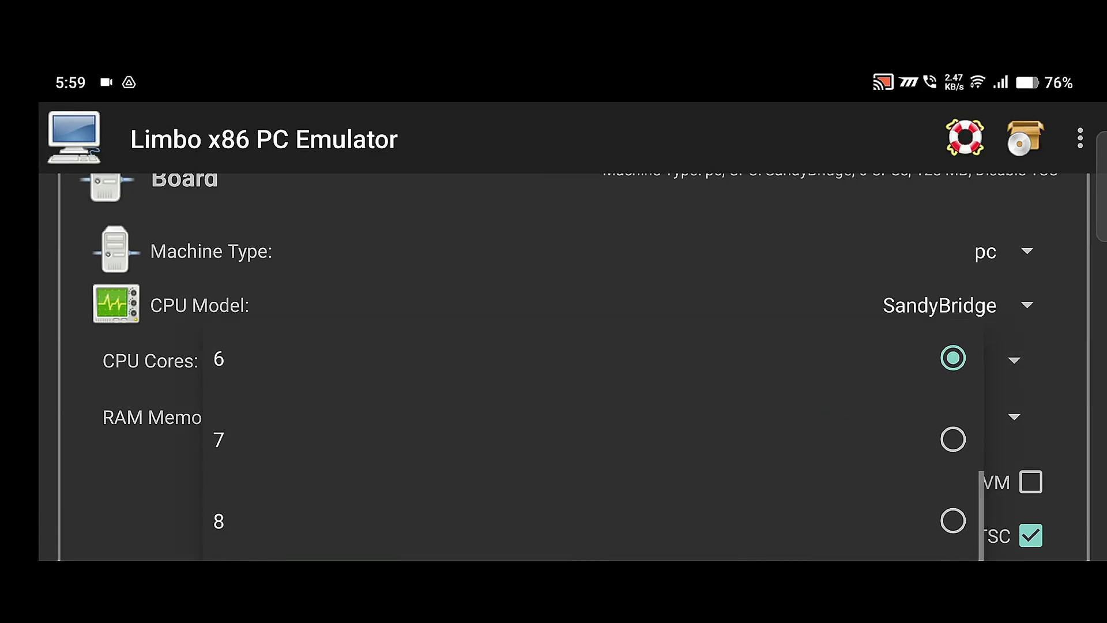
# - Set the RAM memory to 5624 MB
pyautogui.click(1006, 416)
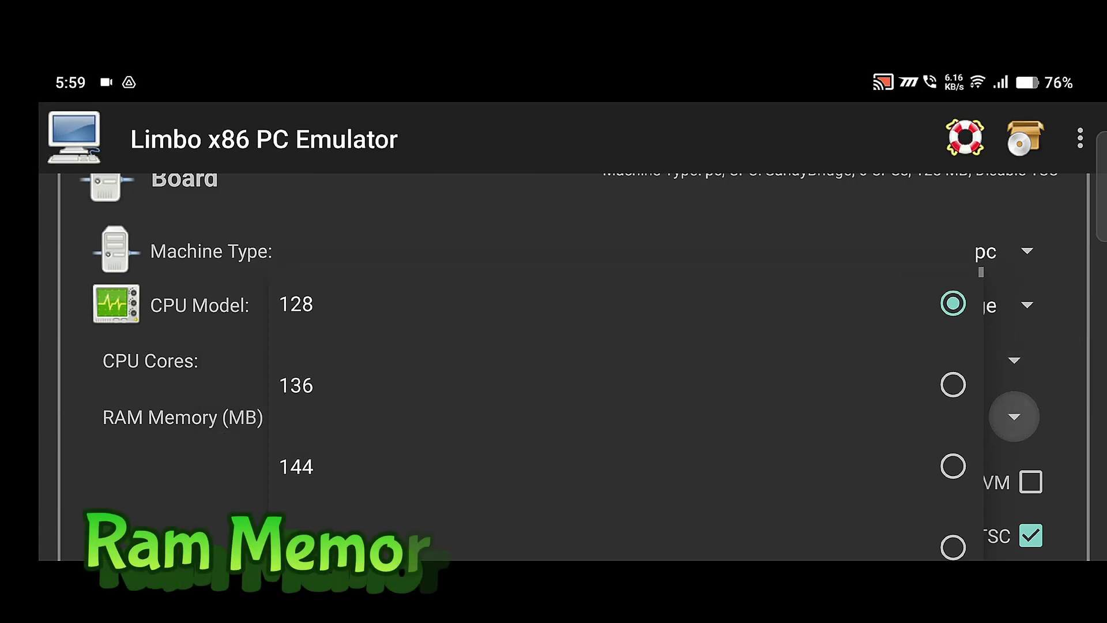
pyautogui.scroll(-15, 626, 404)
pyautogui.scroll(-20, 626, 404)
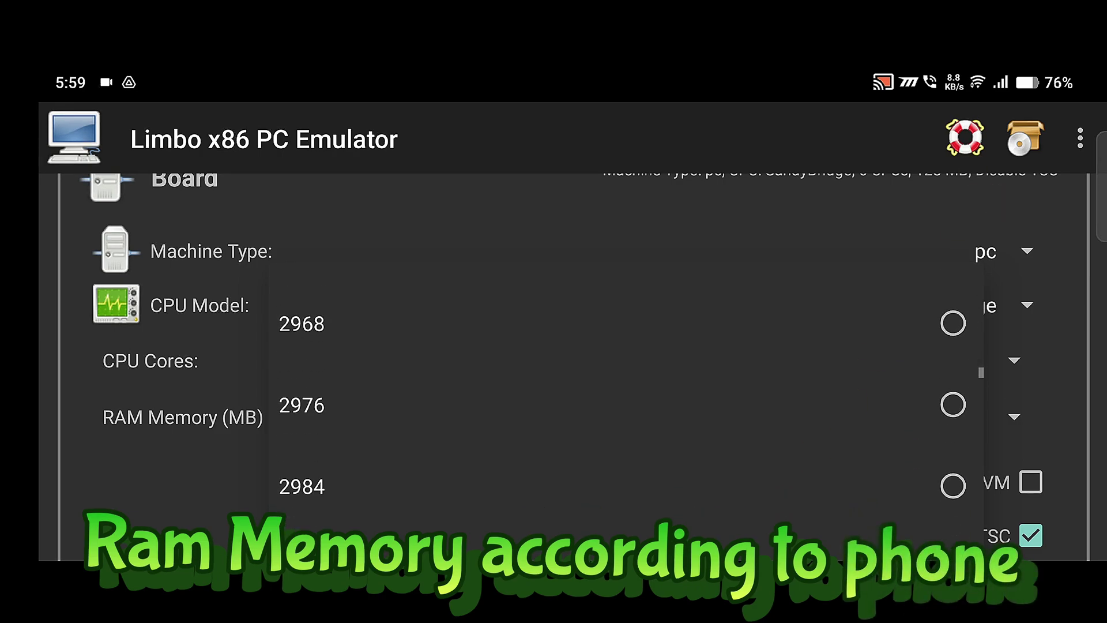
pyautogui.scroll(-3, 626, 404)
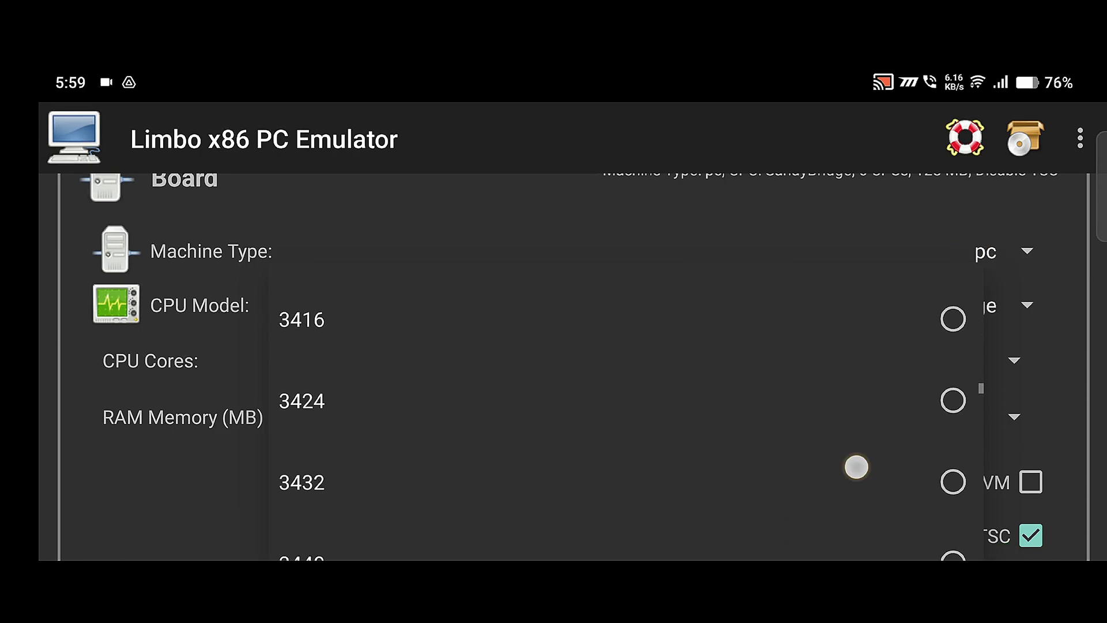
pyautogui.scroll(-20, 857, 467)
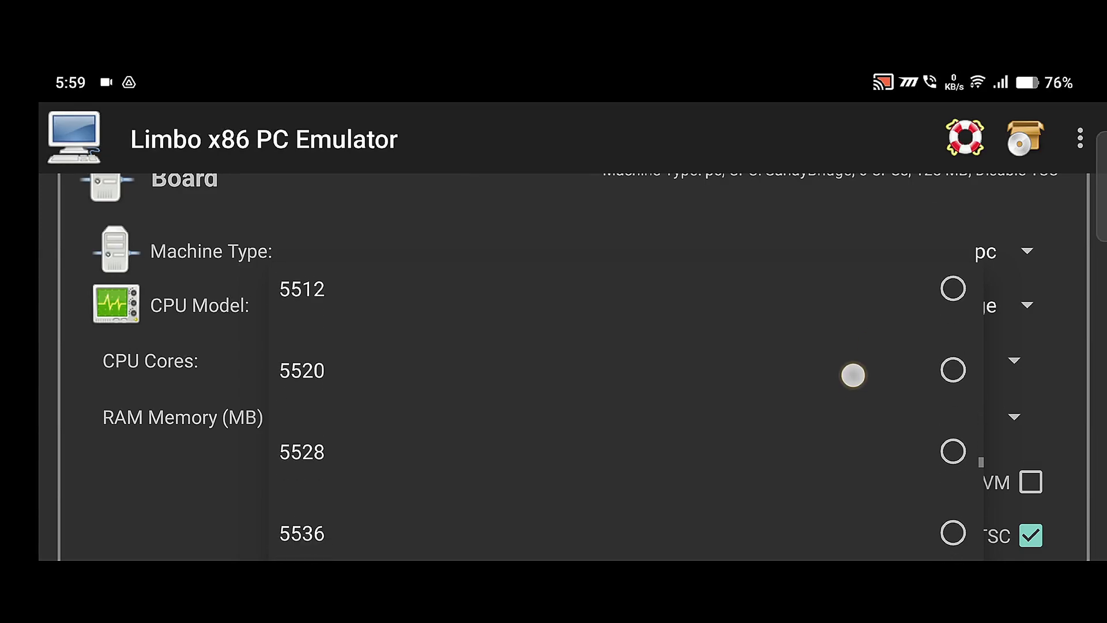
pyautogui.scroll(-5, 853, 376)
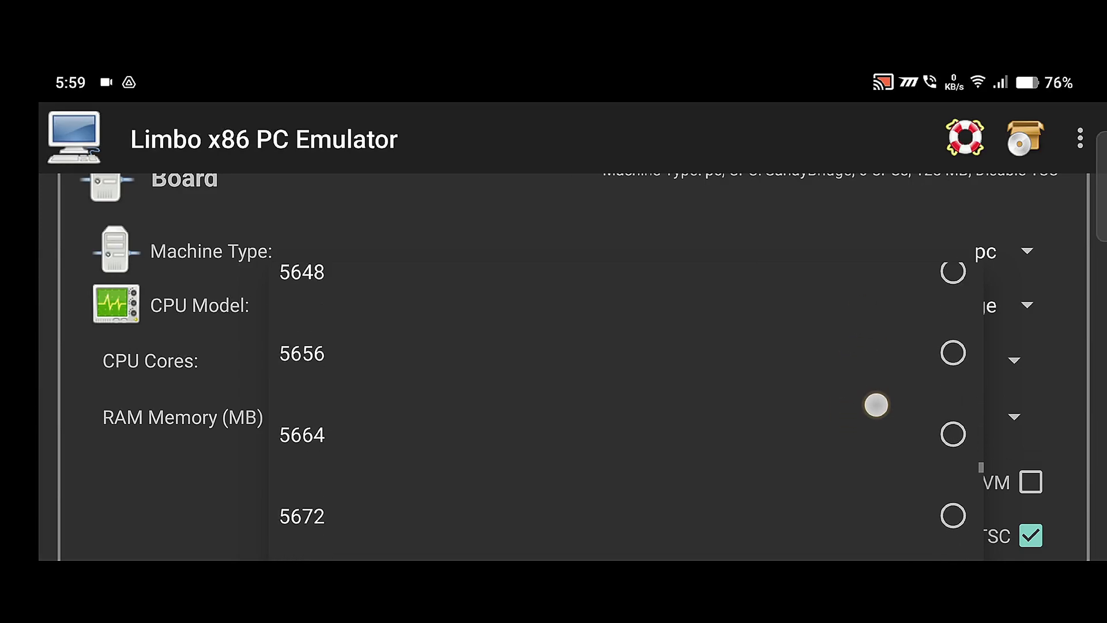
pyautogui.scroll(2, 877, 405)
pyautogui.scroll(1, 848, 422)
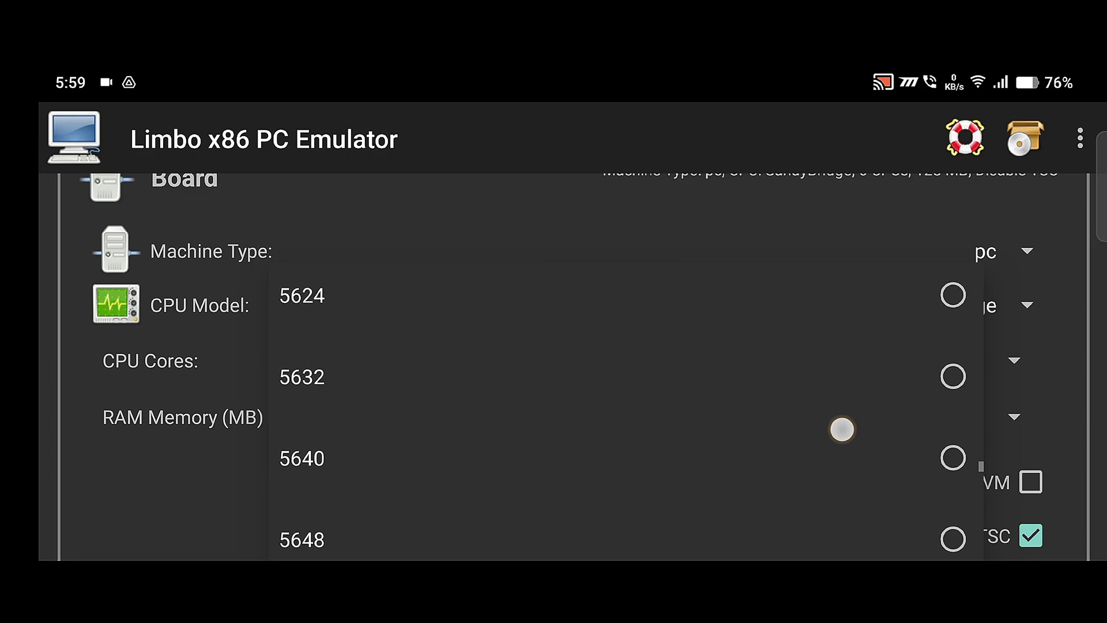
pyautogui.click(937, 295)
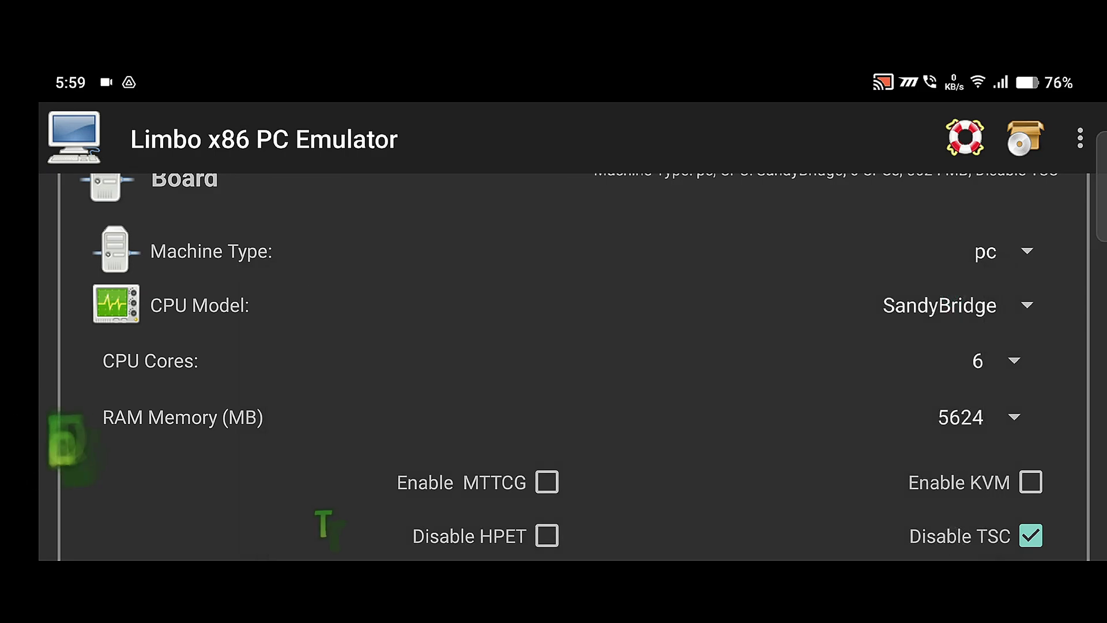
pyautogui.scroll(-2, 977, 262)
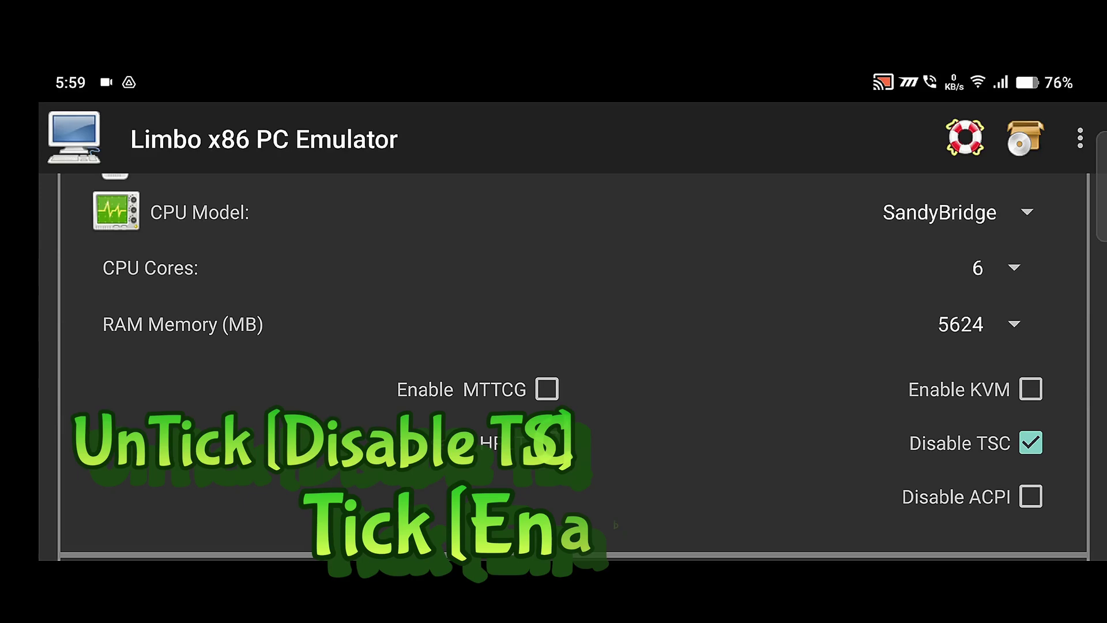
# - Untick Disable TSC and enable MTTCG, accepting its warning
pyautogui.click(1036, 434)
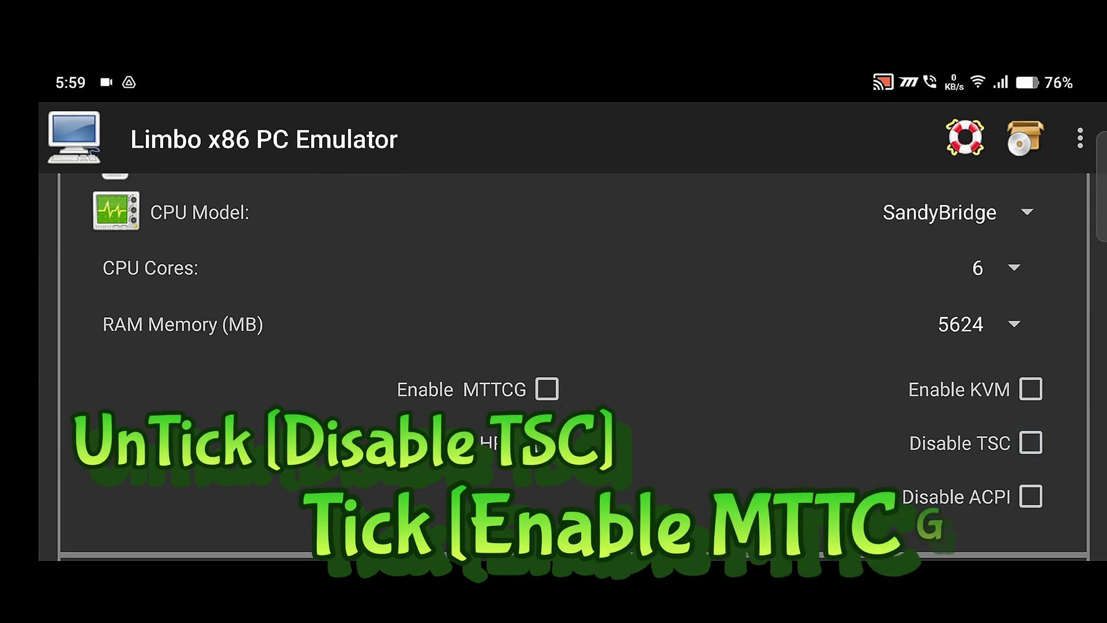
pyautogui.click(547, 388)
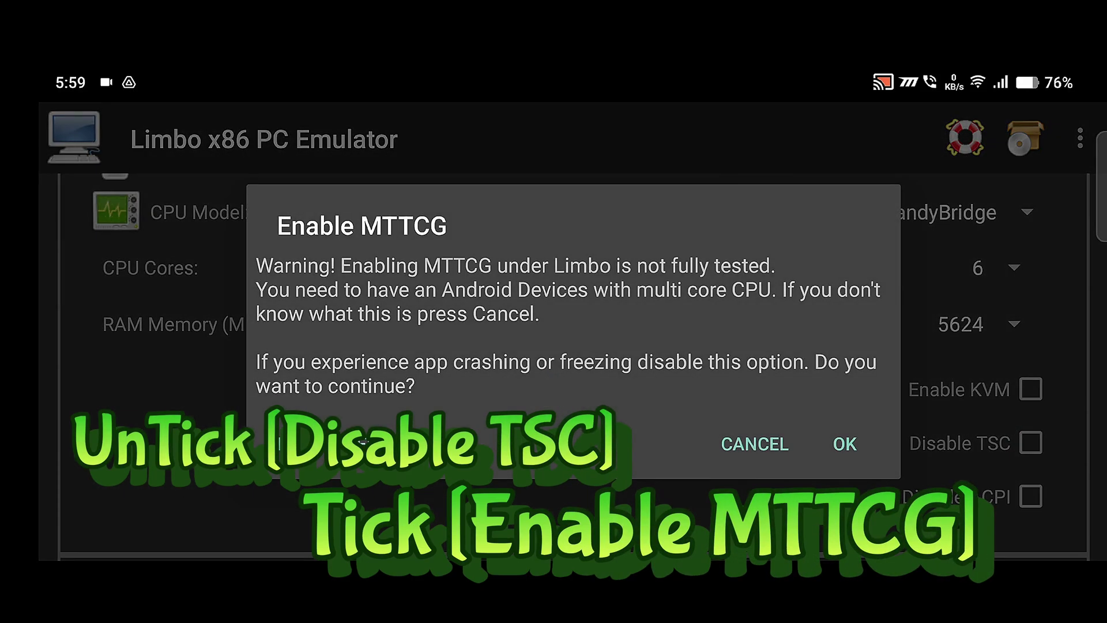
pyautogui.click(844, 443)
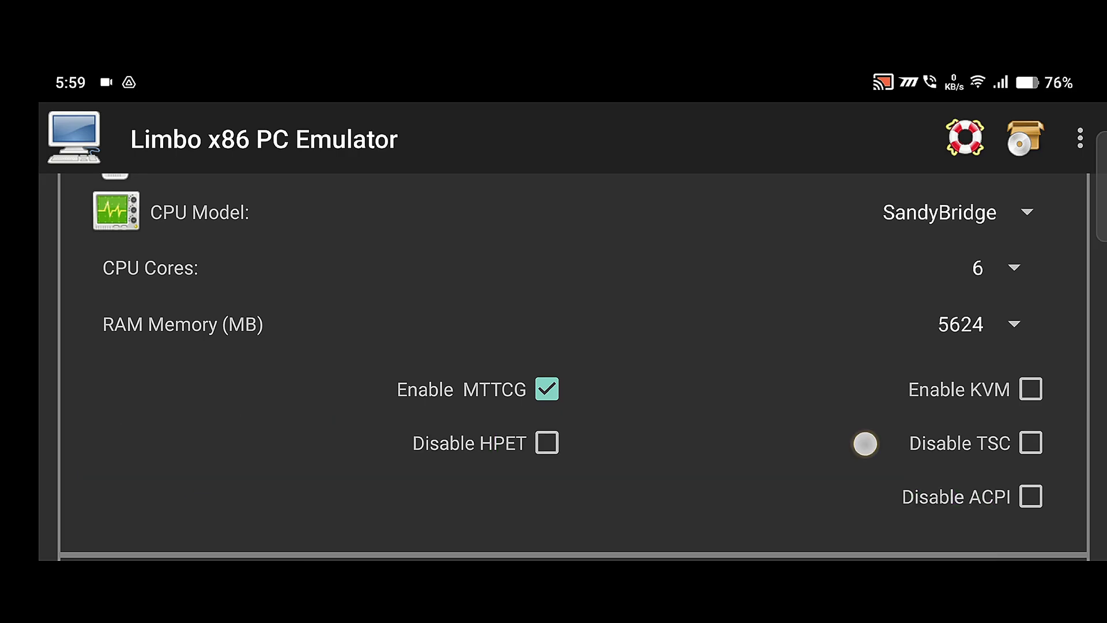
pyautogui.moveTo(865, 443)
pyautogui.mouseDown()
pyautogui.moveTo(868, 310)
pyautogui.moveTo(892, 237)
pyautogui.mouseUp()
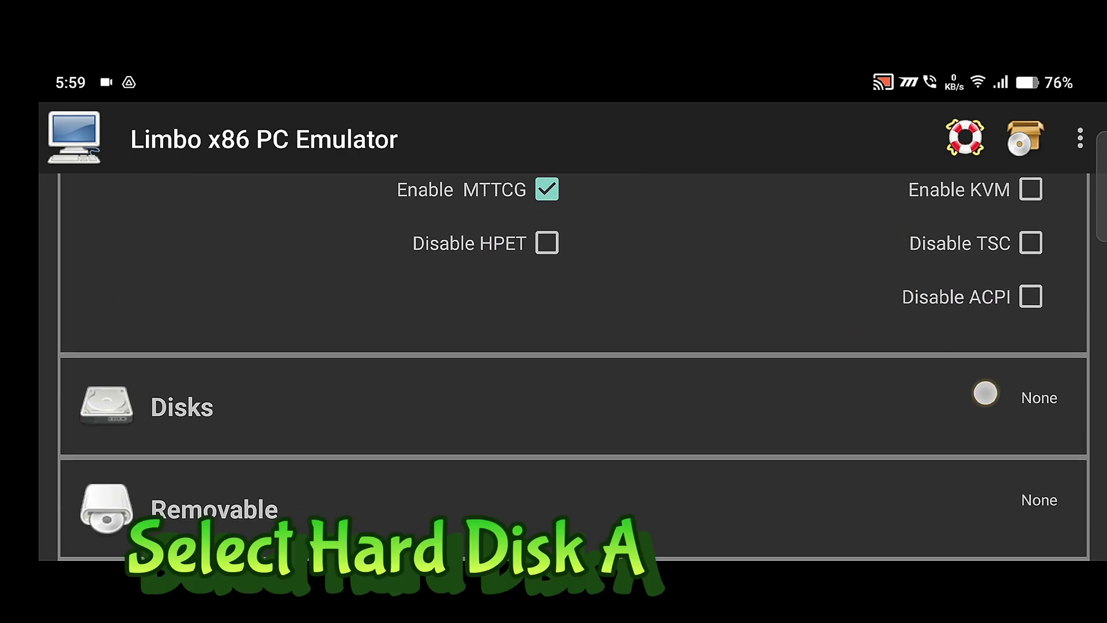
# - Set Hard Disk A to /Download/Windows10 tao.qcow2
pyautogui.click(986, 393)
pyautogui.moveTo(984, 376)
pyautogui.mouseDown()
pyautogui.moveTo(984, 164)
pyautogui.moveTo(1004, 137)
pyautogui.mouseUp()
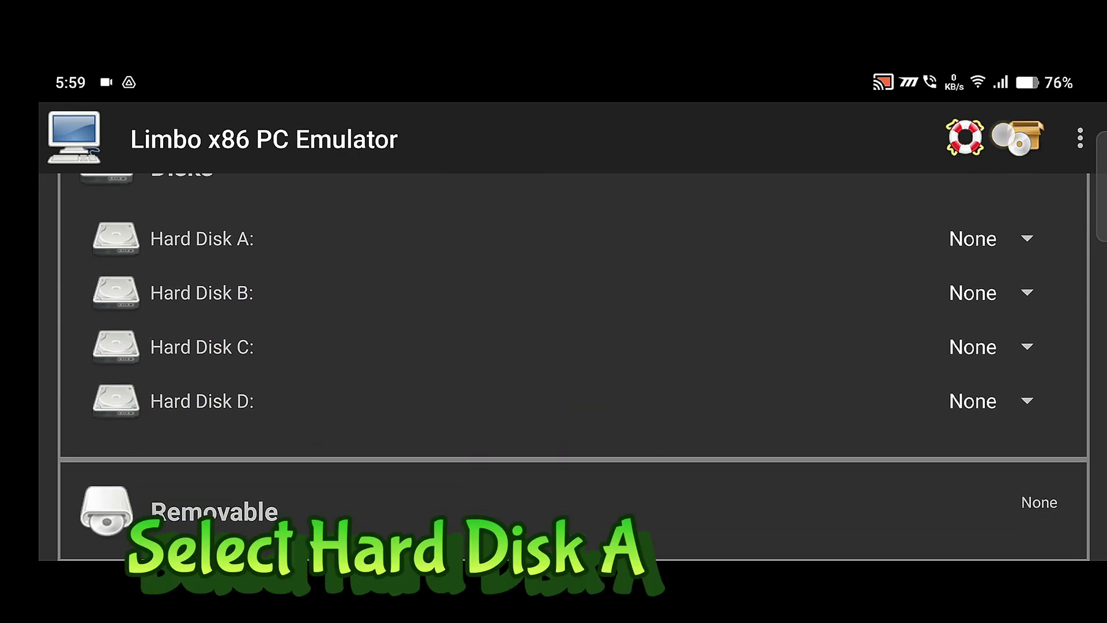
pyautogui.click(992, 232)
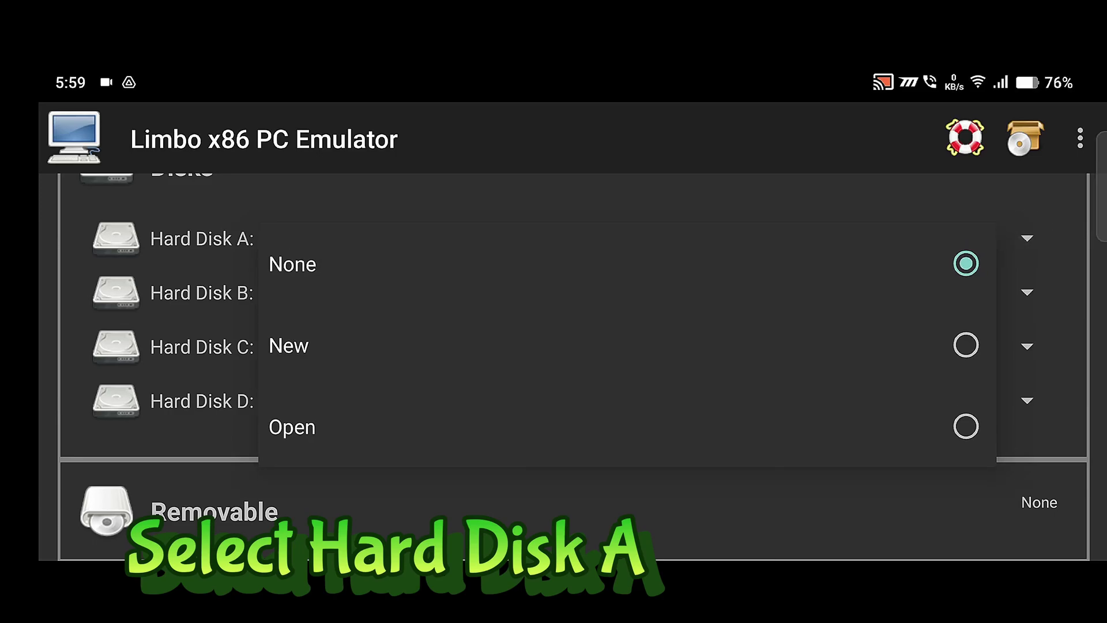
pyautogui.click(941, 417)
pyautogui.moveTo(936, 413); pyautogui.dragTo(992, 161)
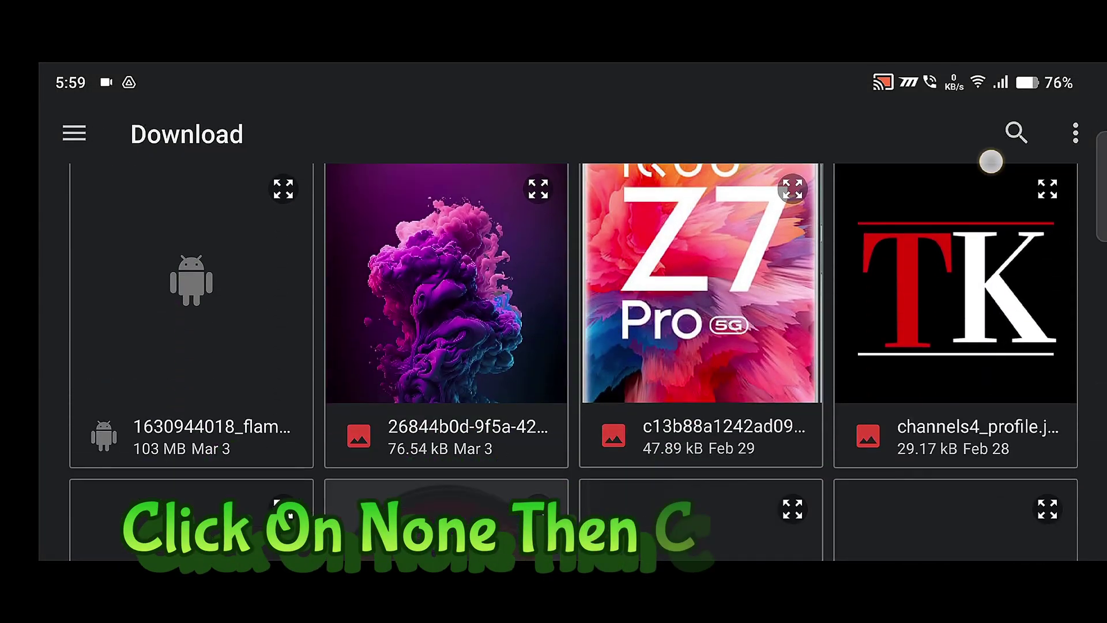
pyautogui.moveTo(1009, 219); pyautogui.dragTo(1019, 191)
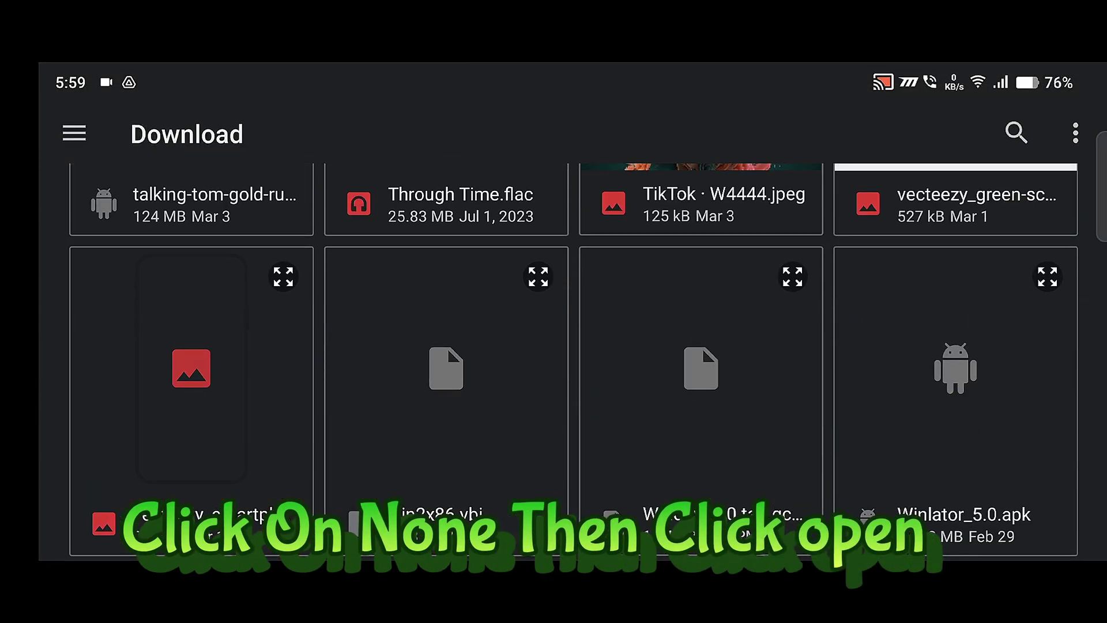
pyautogui.click(759, 388)
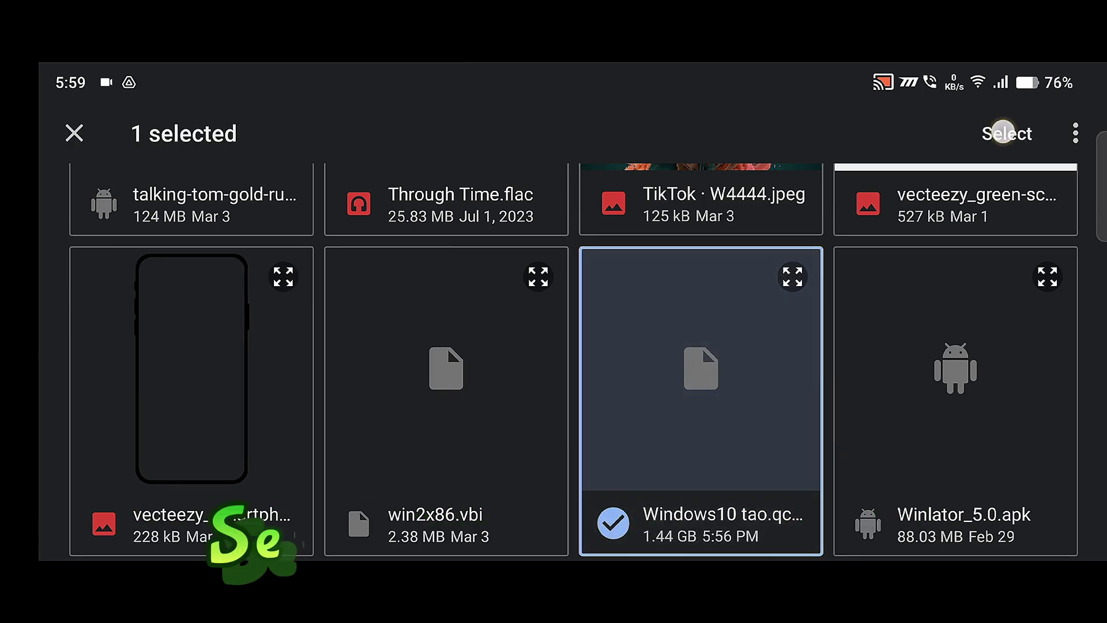
pyautogui.click(1005, 132)
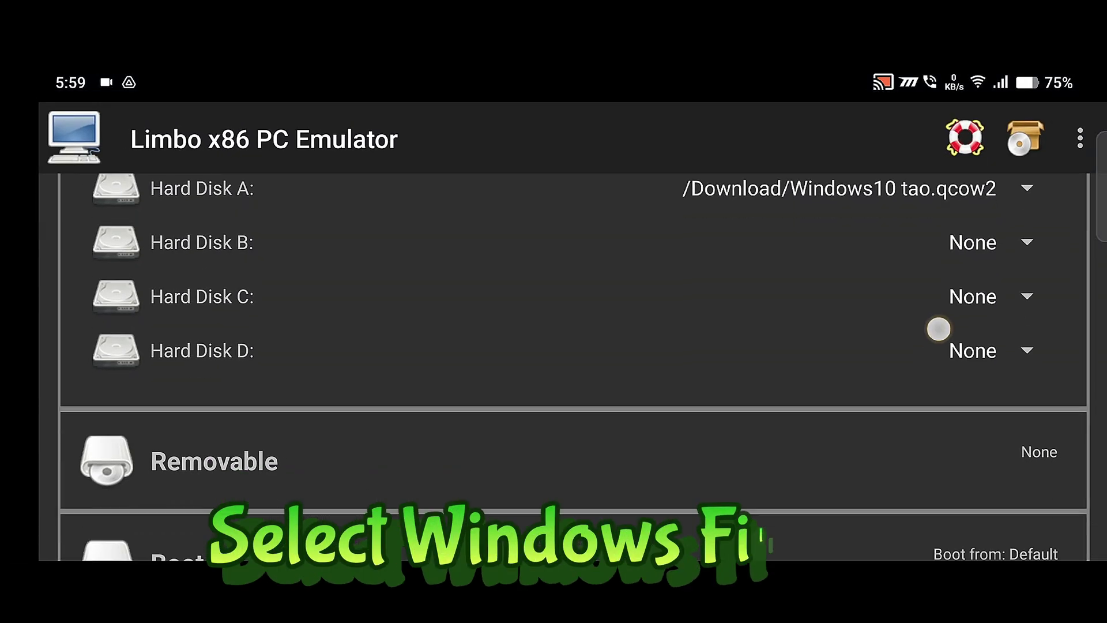
pyautogui.moveTo(939, 329)
pyautogui.mouseDown()
pyautogui.moveTo(987, 154)
pyautogui.moveTo(969, 222)
pyautogui.moveTo(975, 196)
pyautogui.mouseUp()
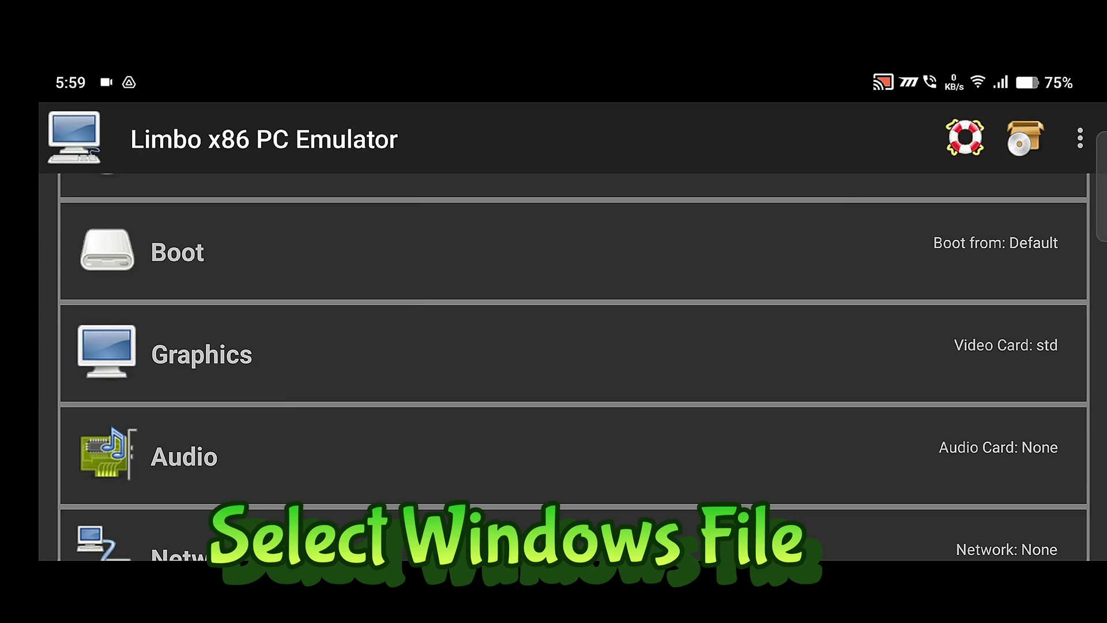
# - Check the Graphics video display stays std
pyautogui.click(202, 354)
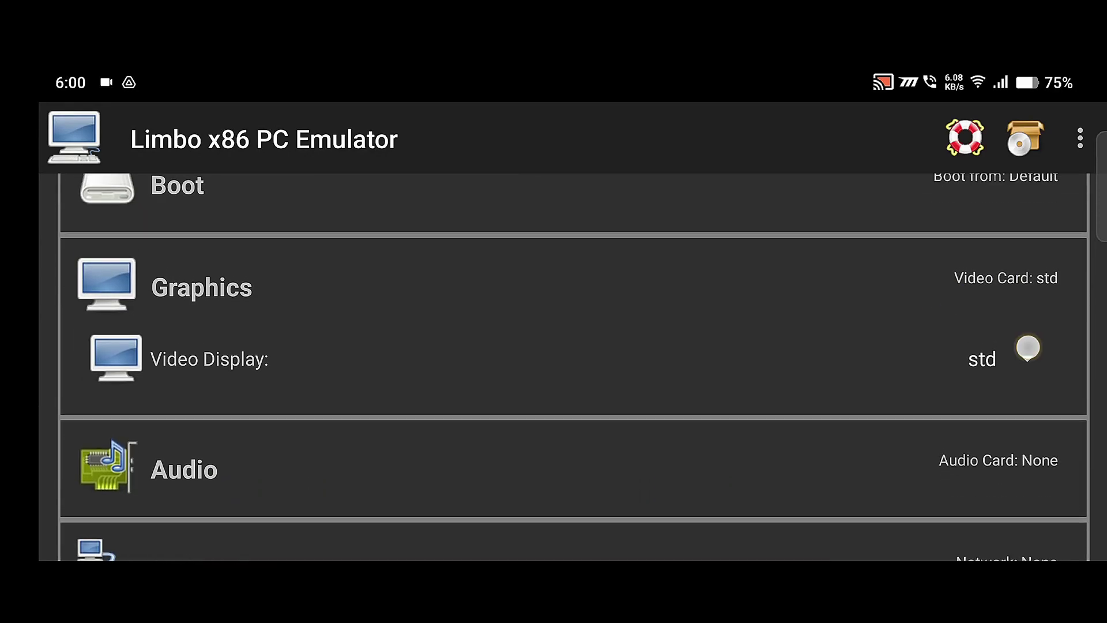
pyautogui.click(1028, 348)
pyautogui.moveTo(871, 432); pyautogui.dragTo(892, 275)
pyautogui.click(1050, 329)
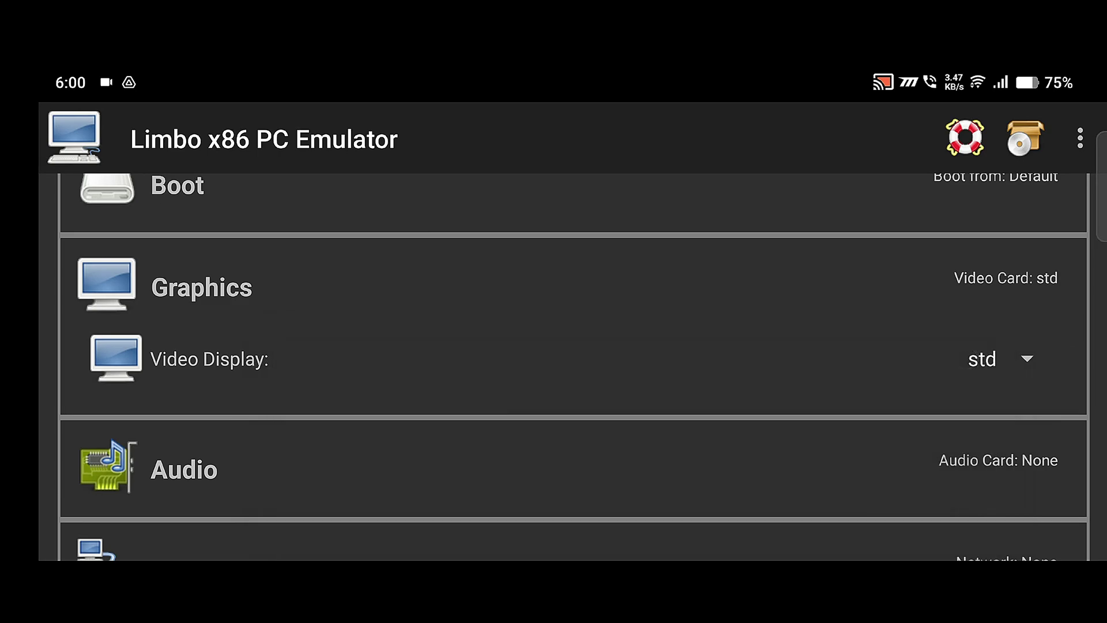
pyautogui.moveTo(981, 394); pyautogui.dragTo(981, 255)
pyautogui.moveTo(954, 385); pyautogui.dragTo(954, 344)
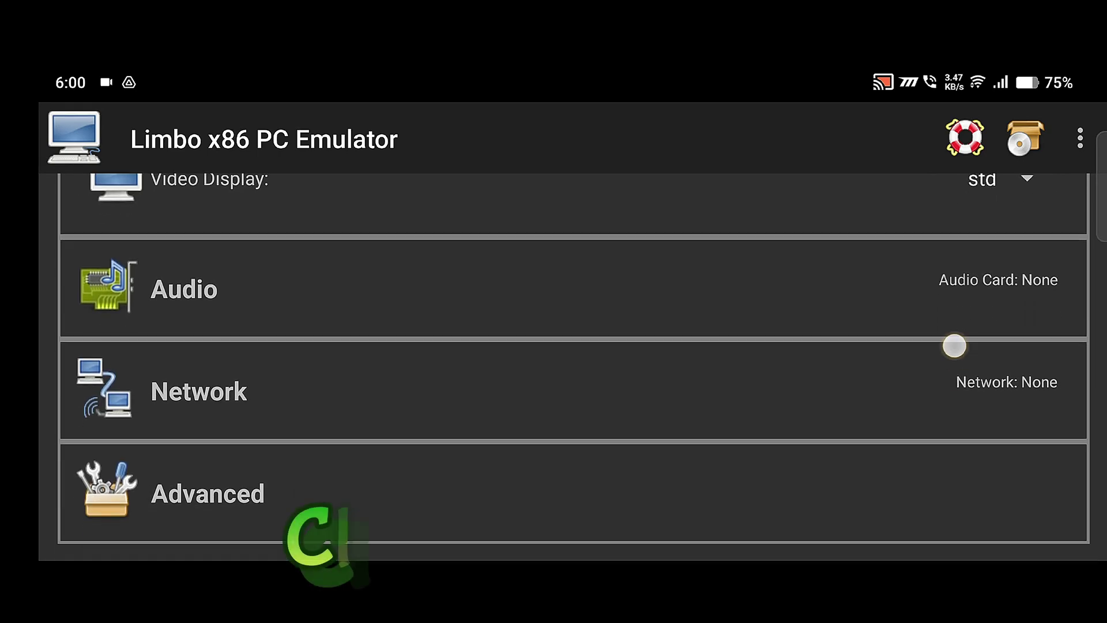
# - Set the Network mode to User and dismiss the warning
pyautogui.click(966, 381)
pyautogui.moveTo(966, 396); pyautogui.dragTo(981, 213)
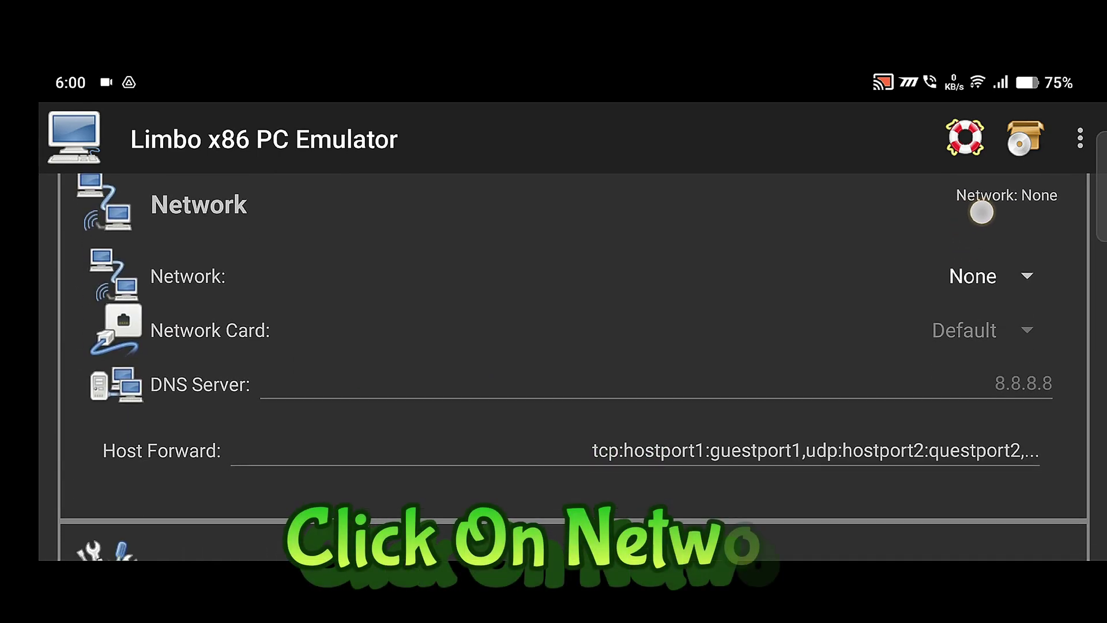
pyautogui.click(1019, 272)
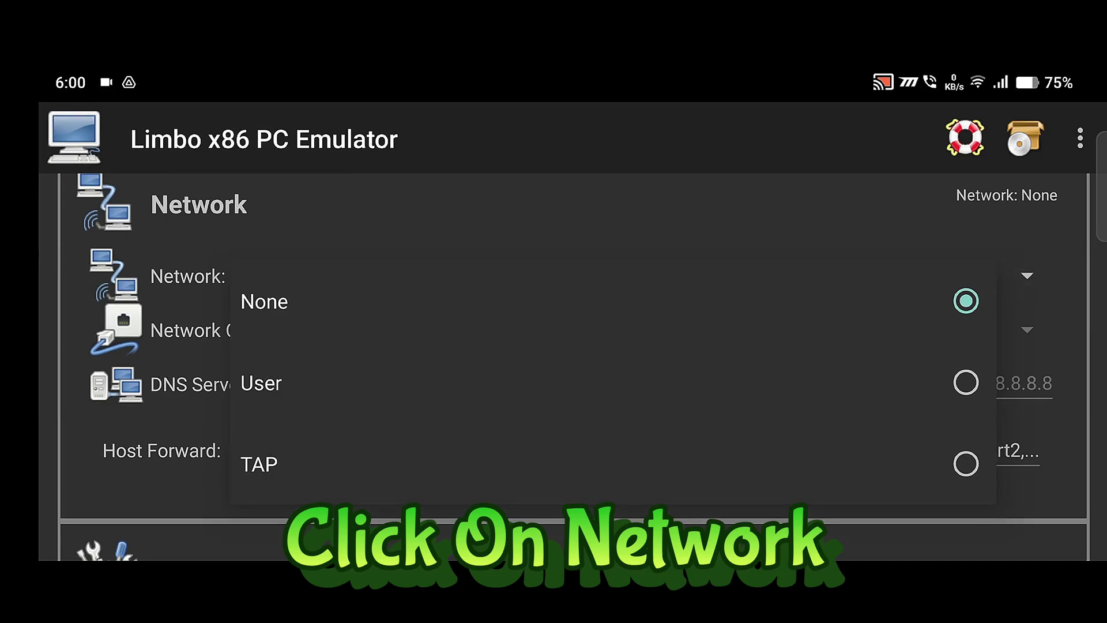
pyautogui.click(928, 385)
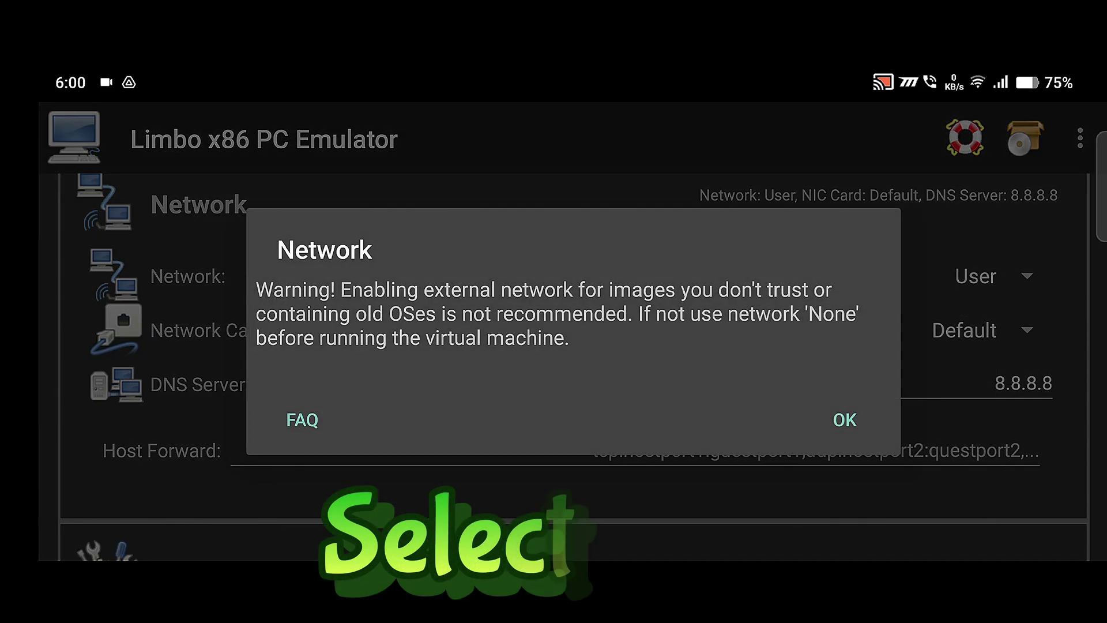
pyautogui.click(839, 419)
pyautogui.moveTo(959, 353); pyautogui.dragTo(959, 292)
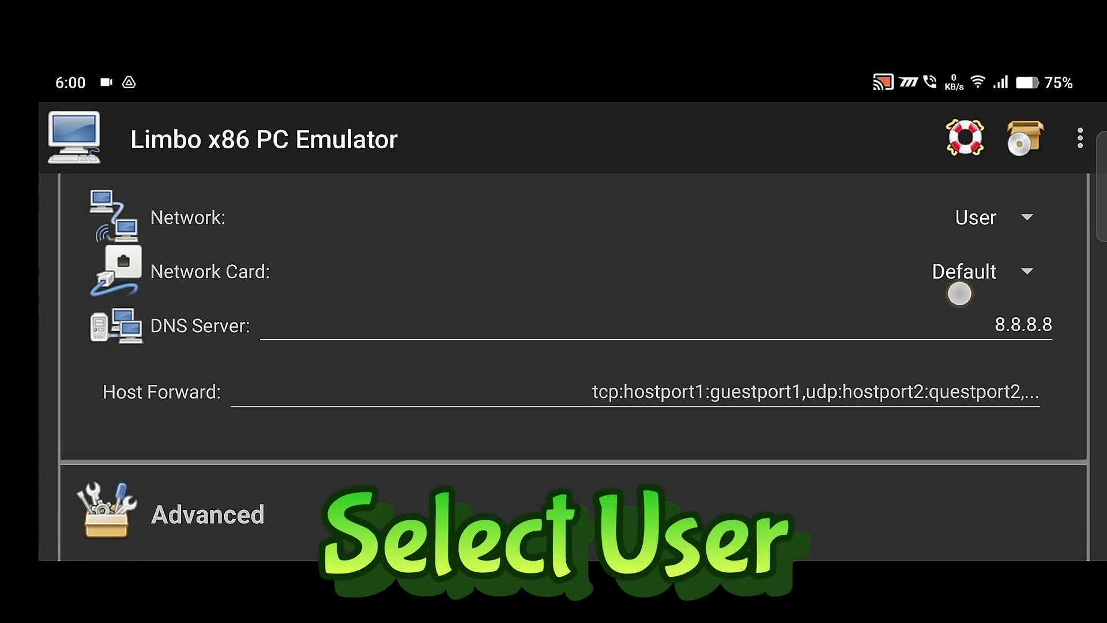
pyautogui.moveTo(969, 242); pyautogui.dragTo(969, 519)
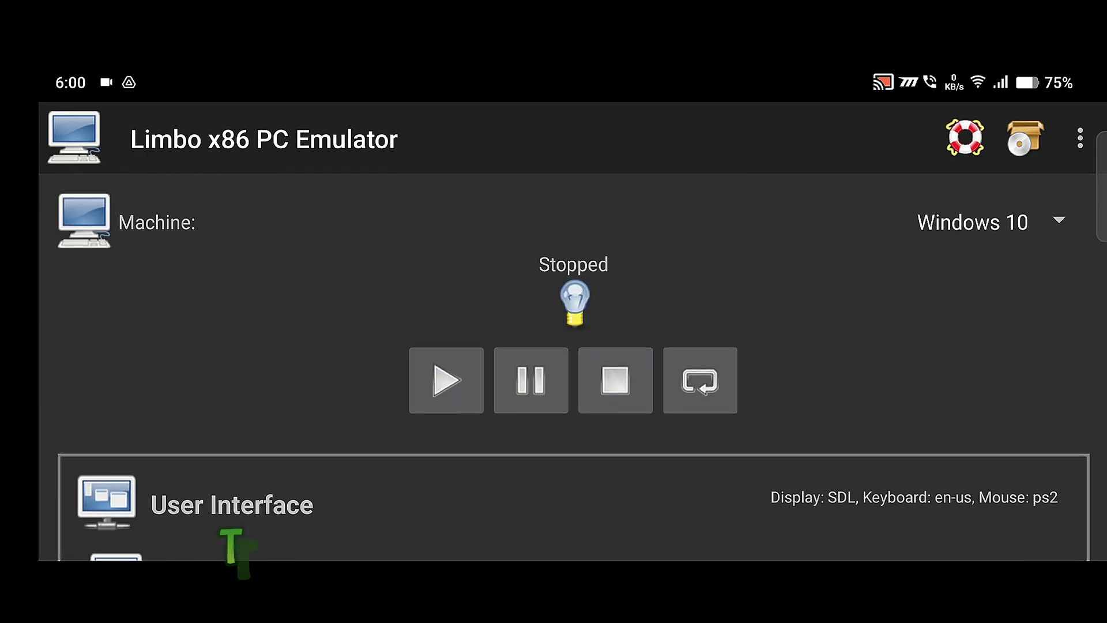
# - Start the Windows 10 machine and allow the notification permission
pyautogui.click(446, 369)
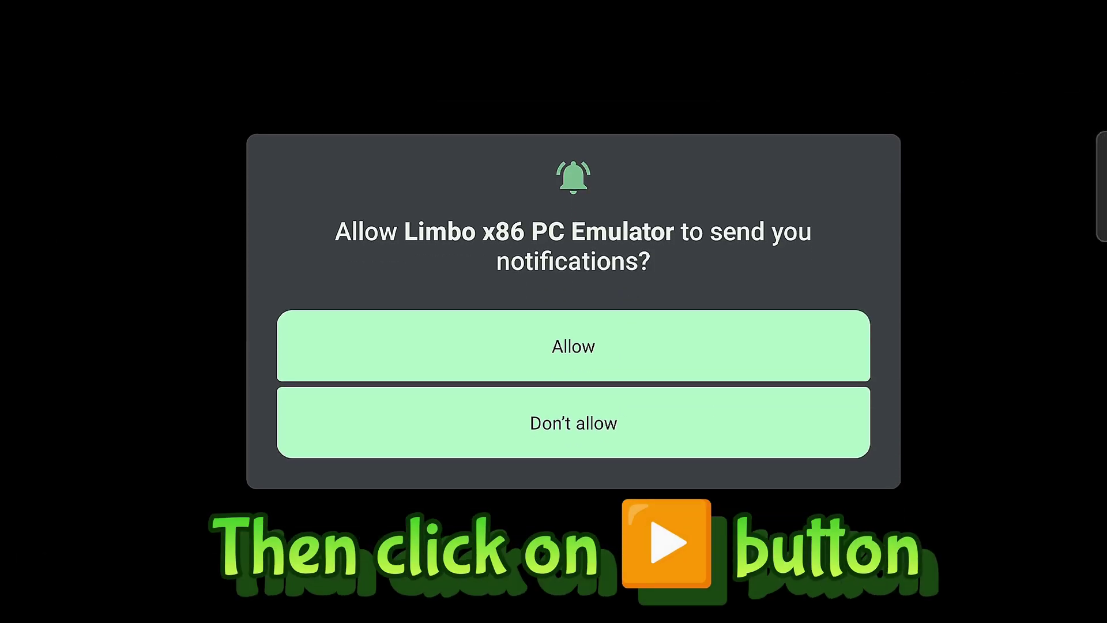
pyautogui.click(819, 330)
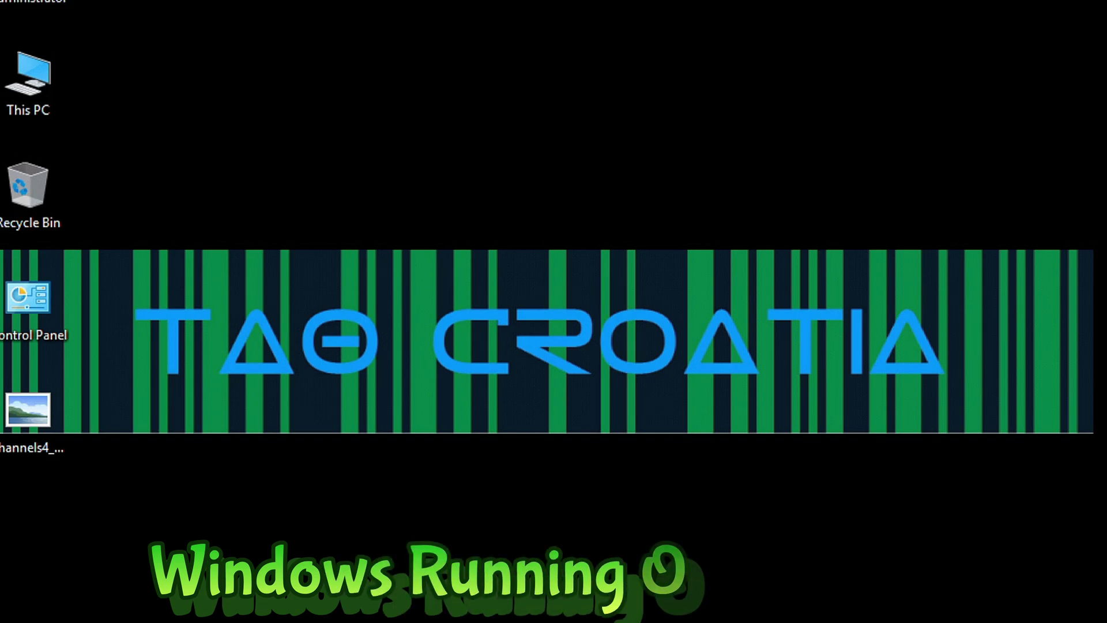
pyautogui.press('super')
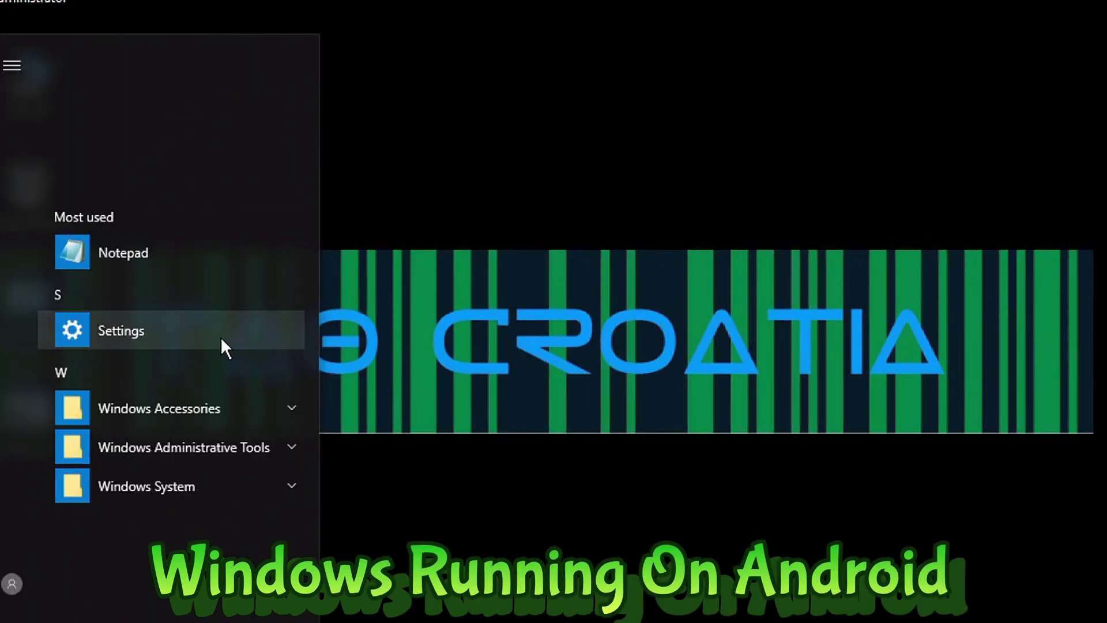